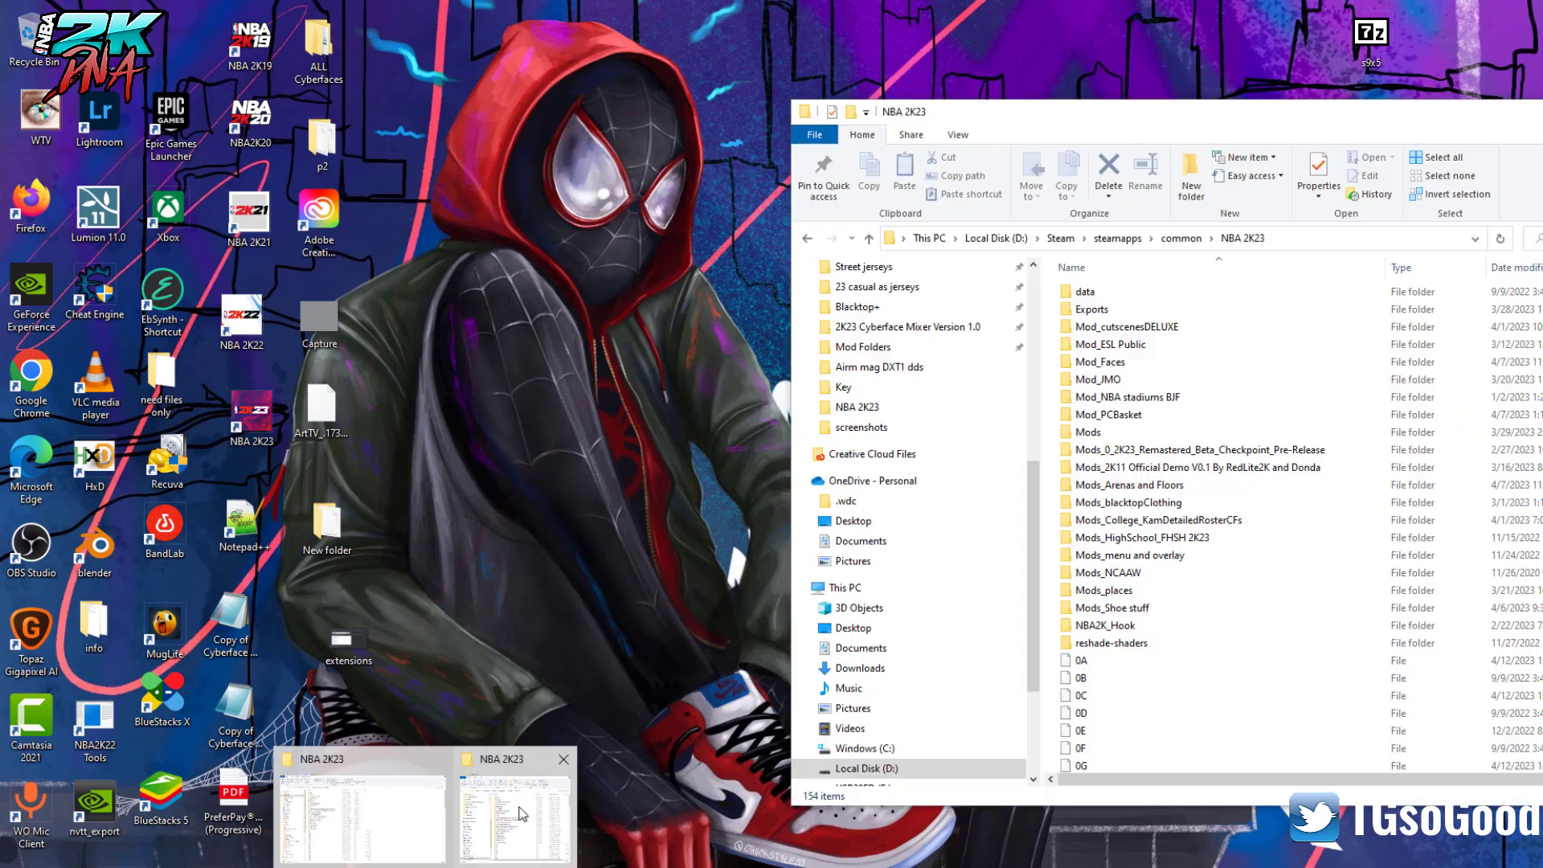
Step: Bring the NBA 2K23 folder window forward, reposition it, and scroll down to the NBA2K23 application
click(521, 813)
drag(1284, 121, 699, 18)
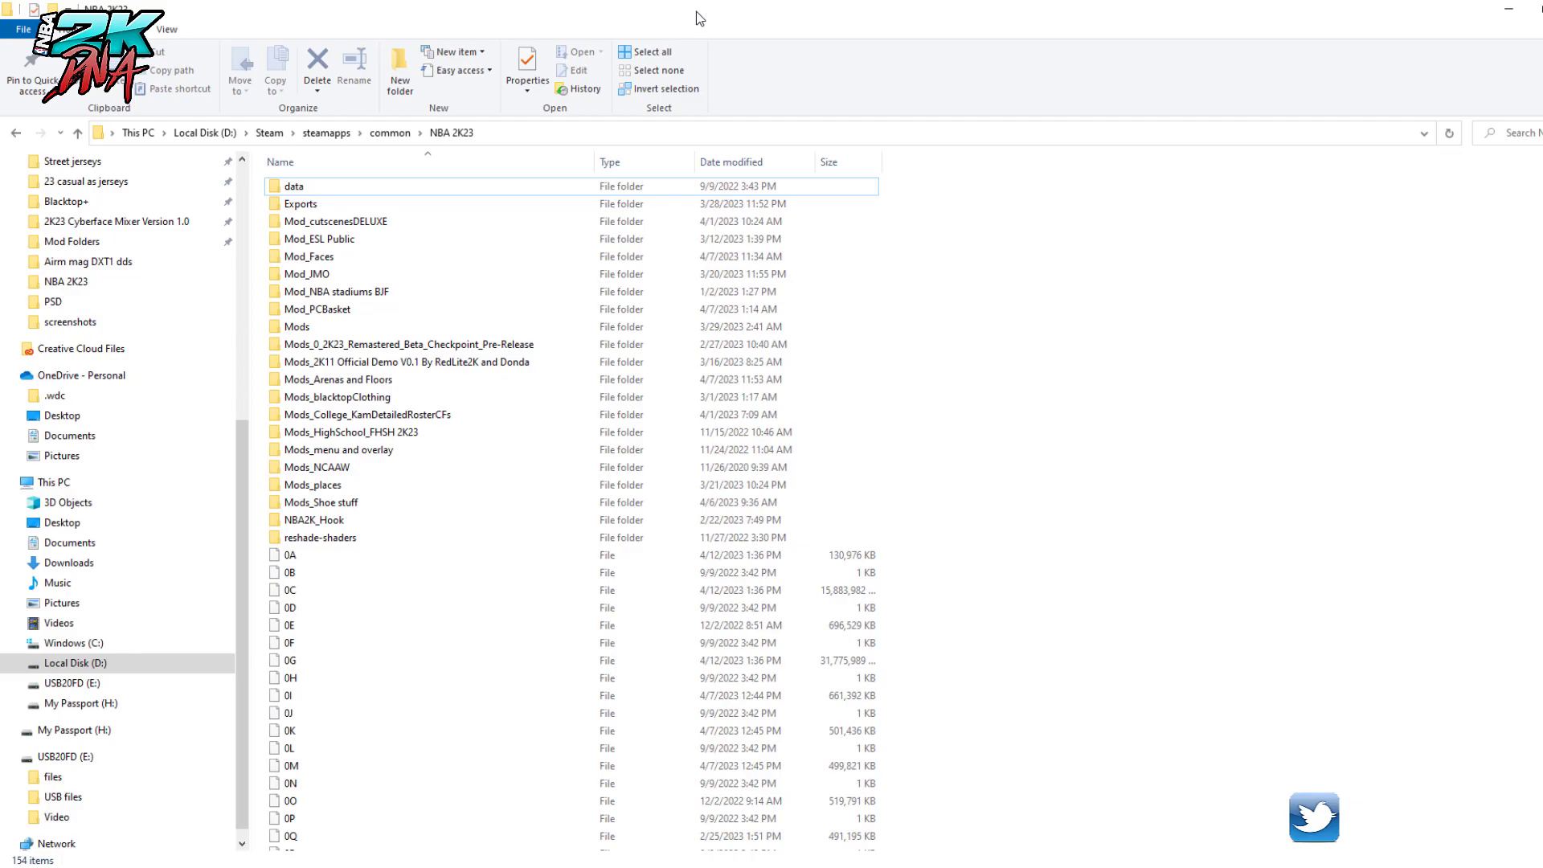
scroll(616, 707, down, 2)
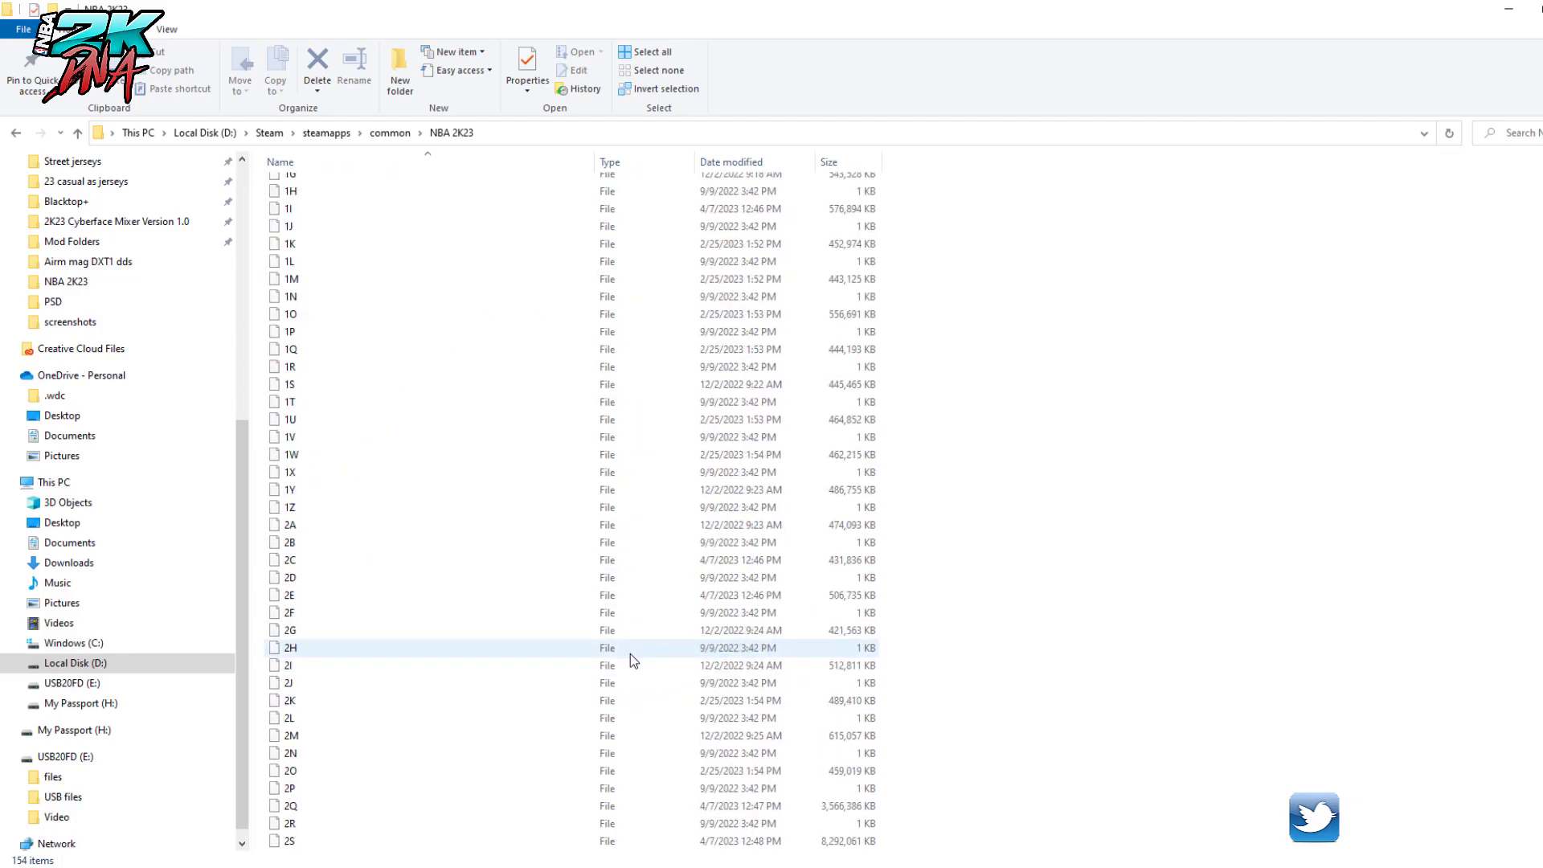
scroll(619, 639, down, 2)
scroll(585, 601, down, 15)
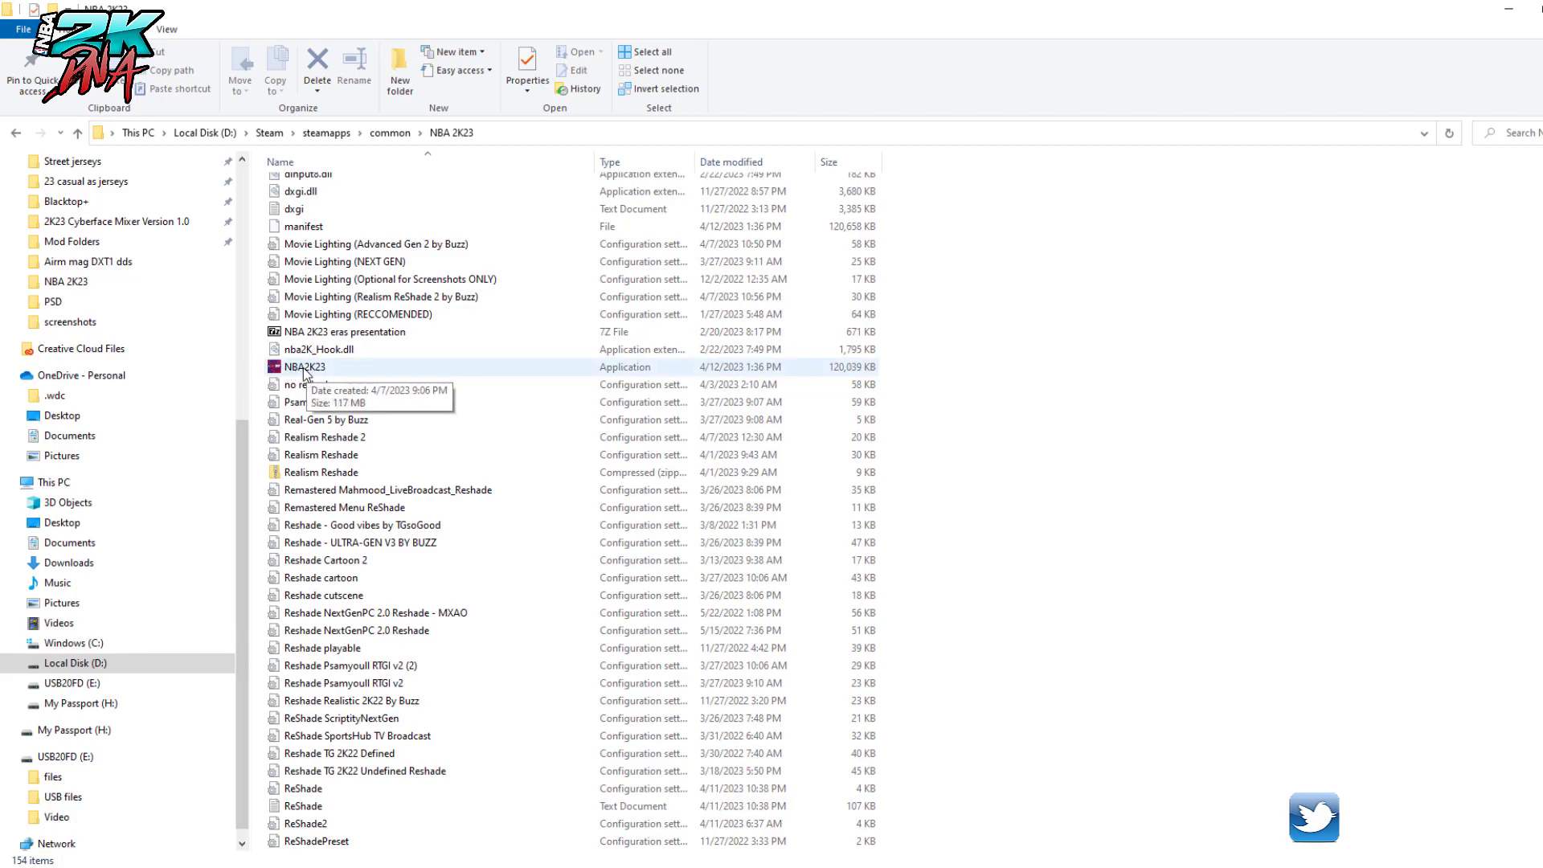
click(607, 369)
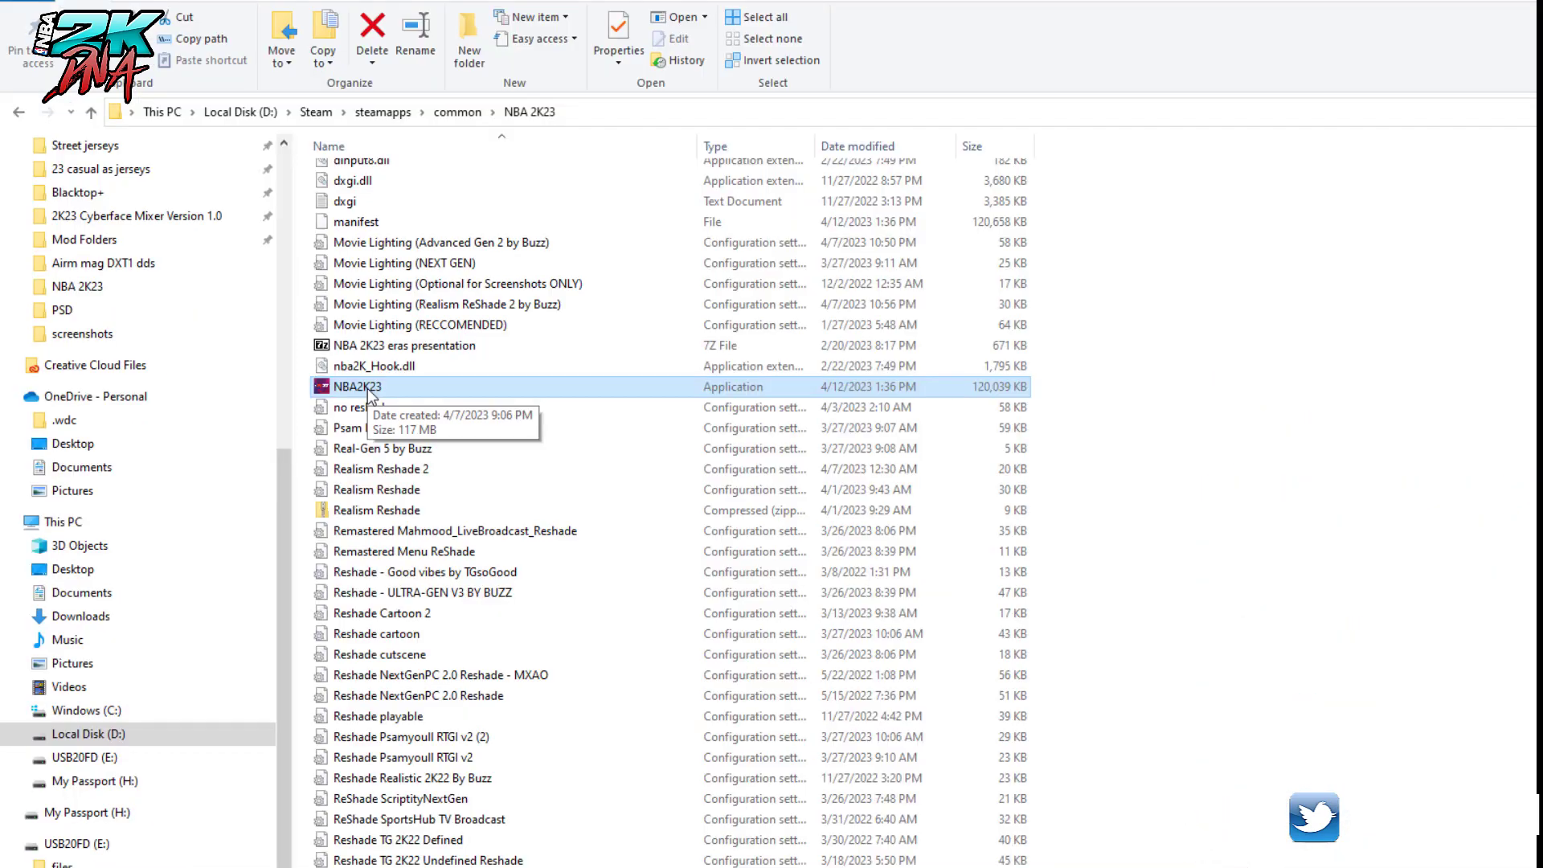
right_click(368, 389)
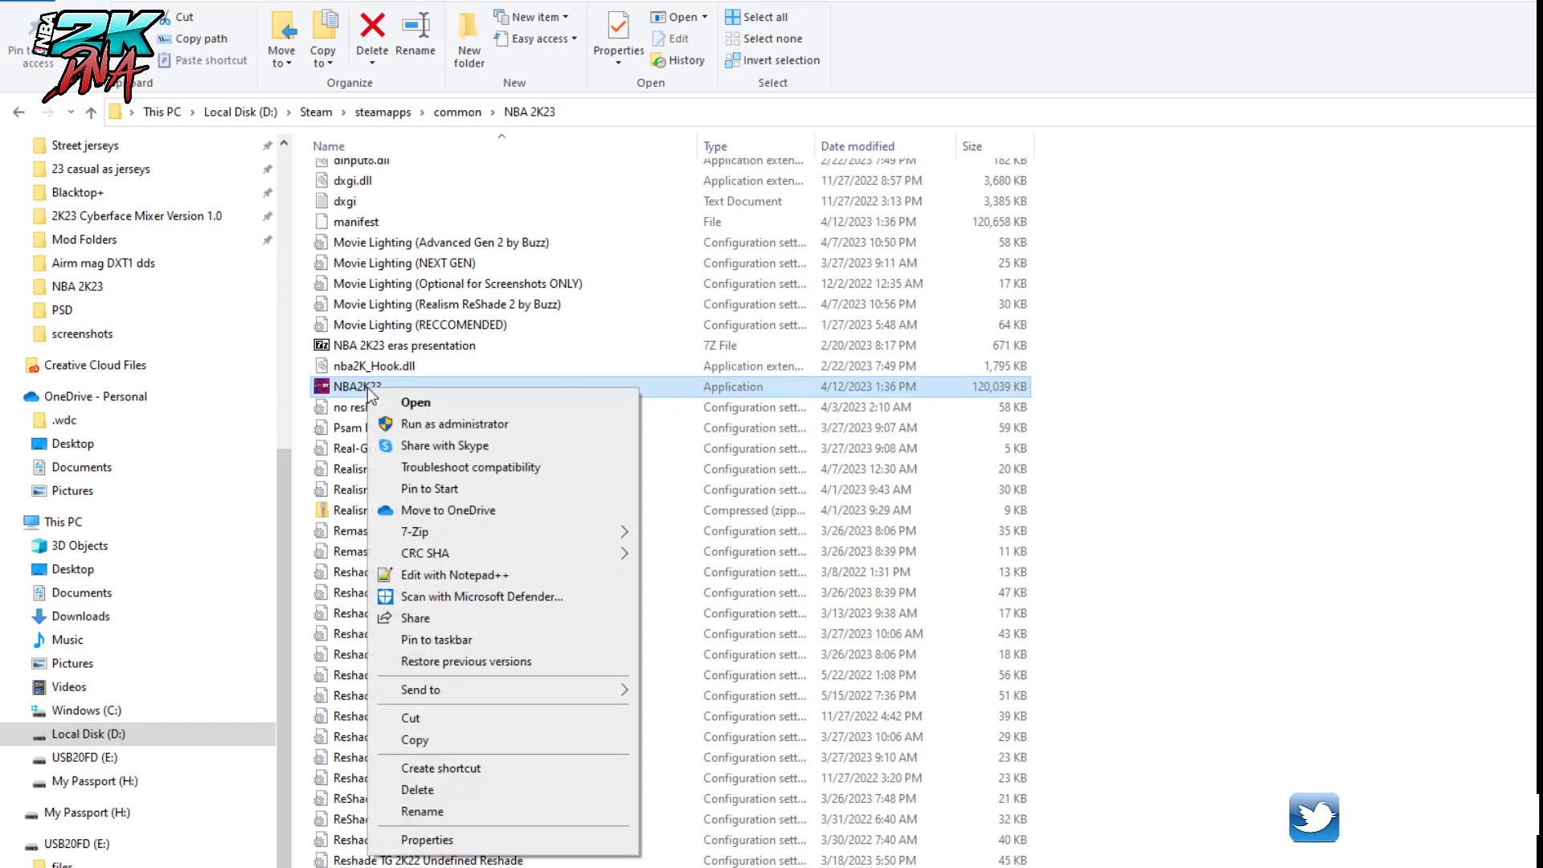
click(426, 840)
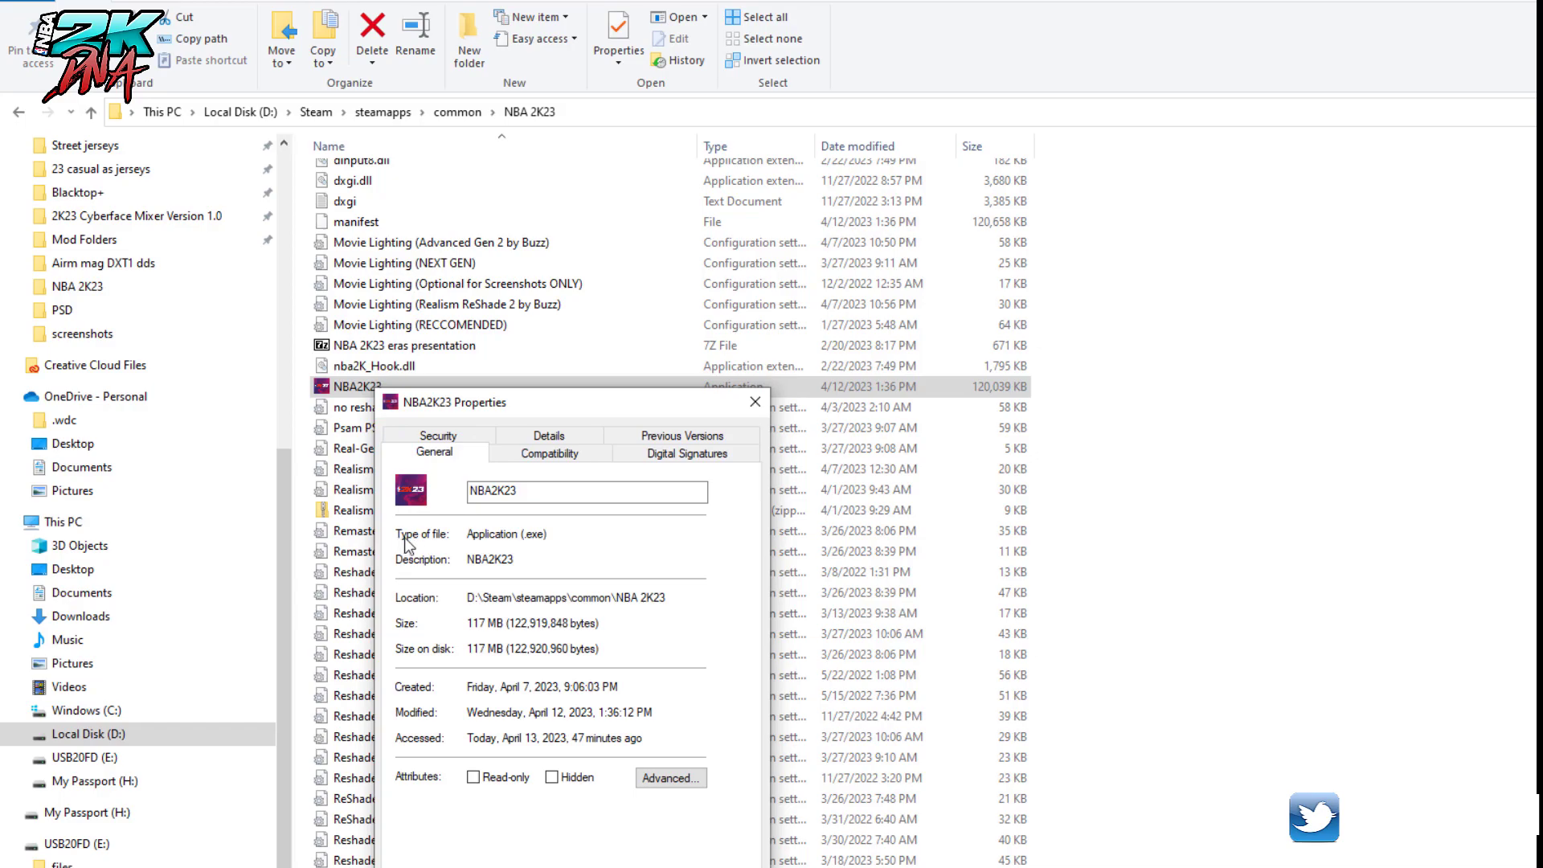
drag(472, 534, 548, 535)
key(Escape)
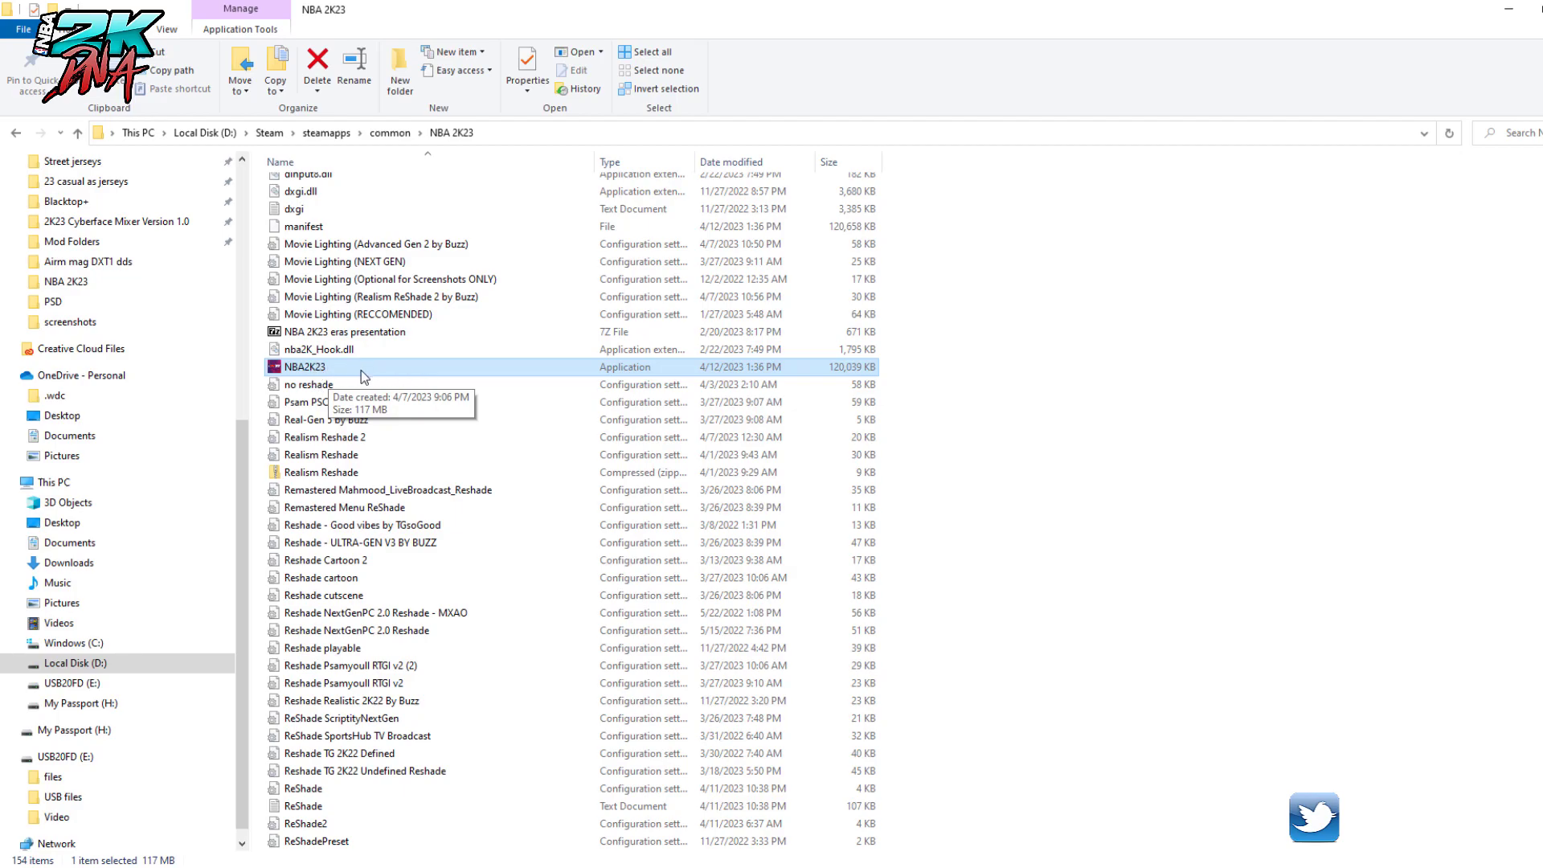
Step: Turn on File name extensions so the game reads NBA2K23.exe, then minimize the window
double_click(398, 368)
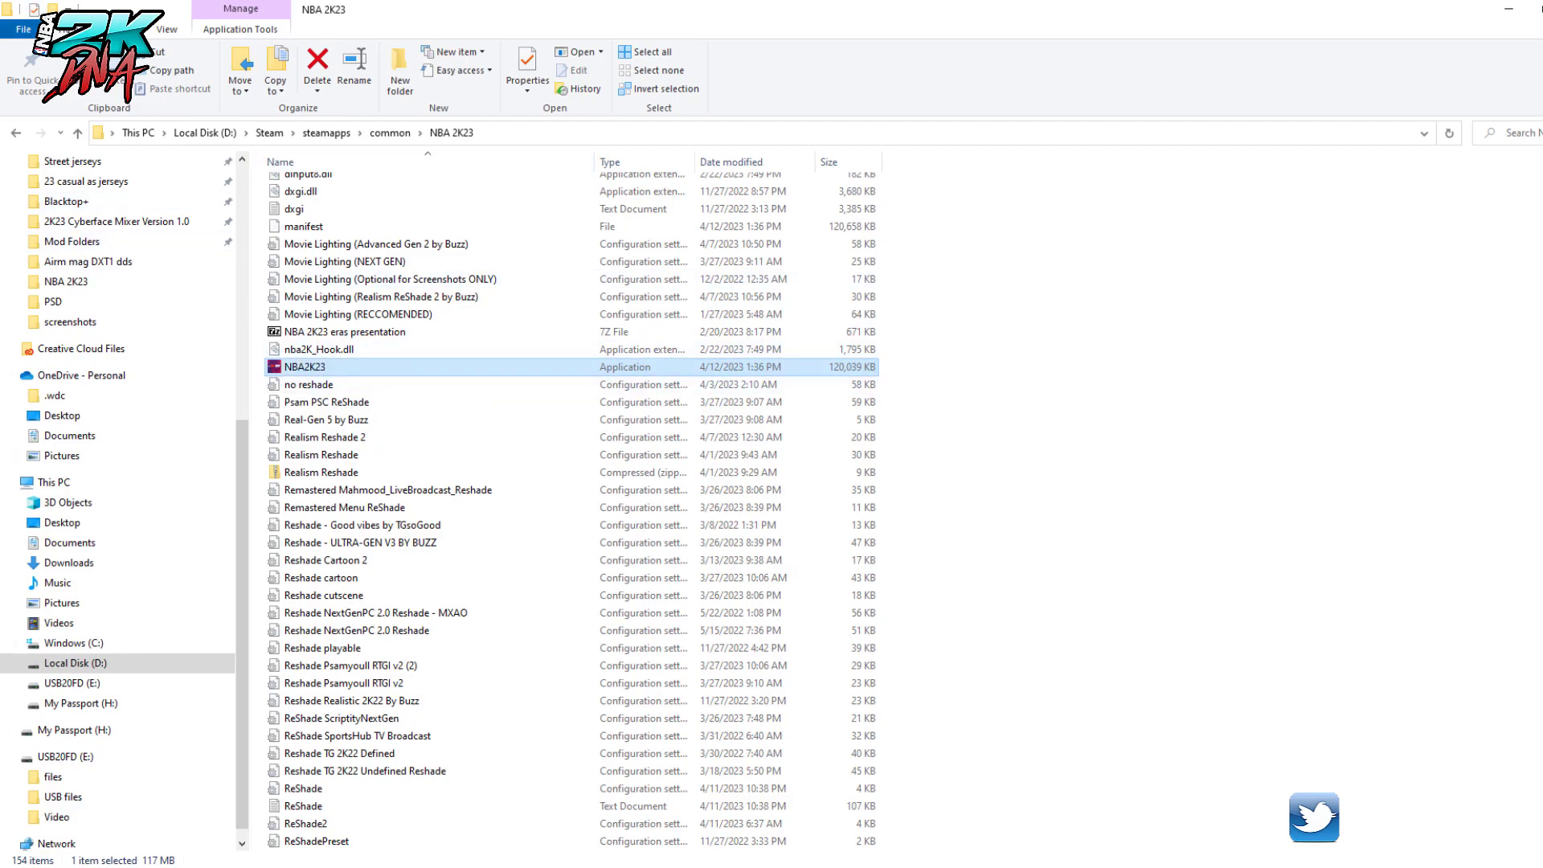
click(168, 30)
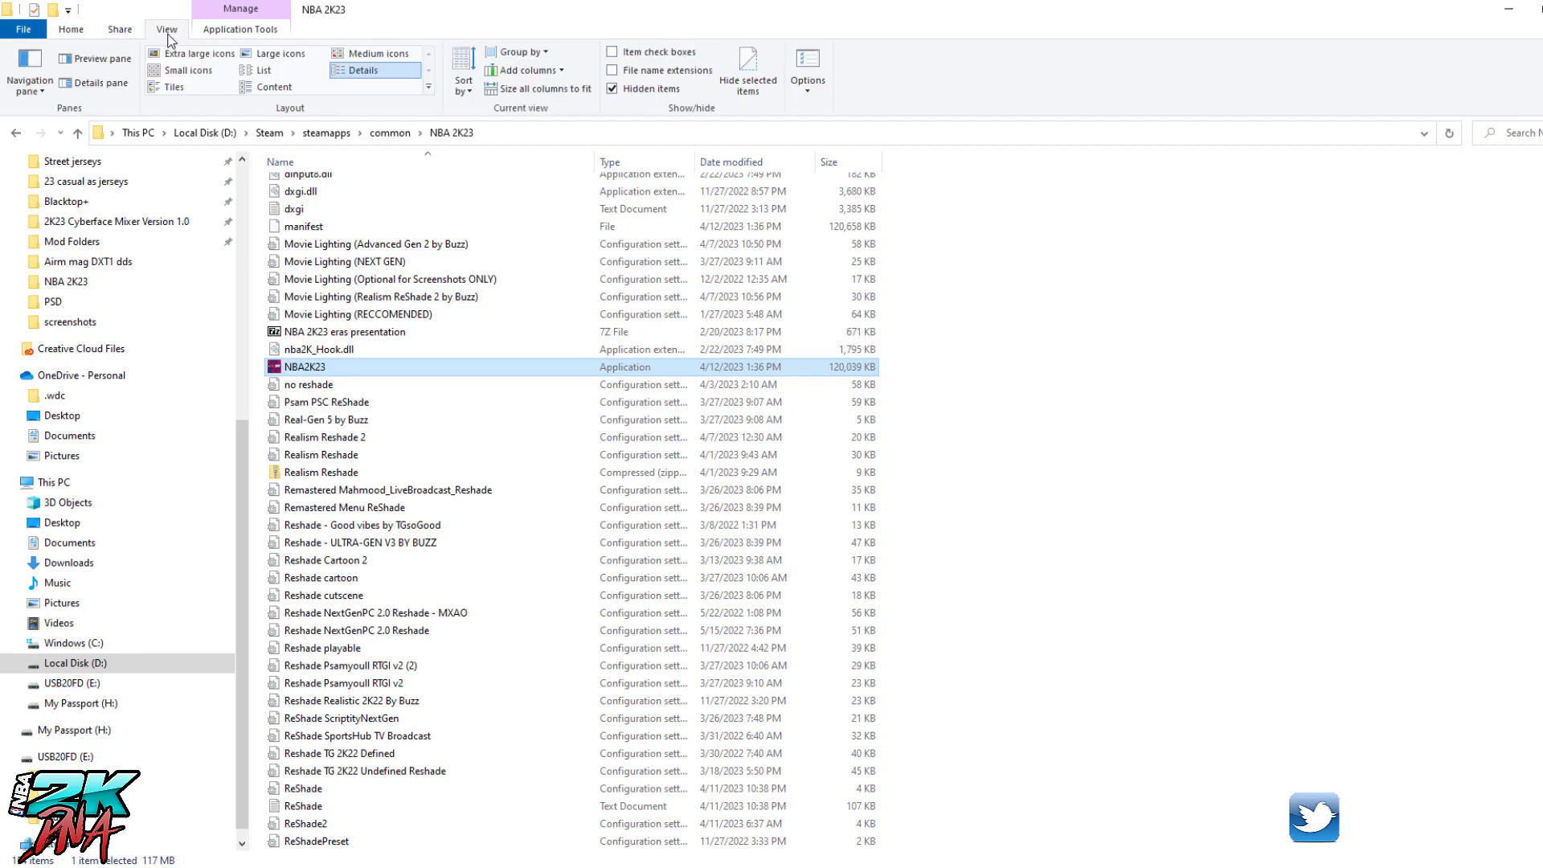
click(612, 72)
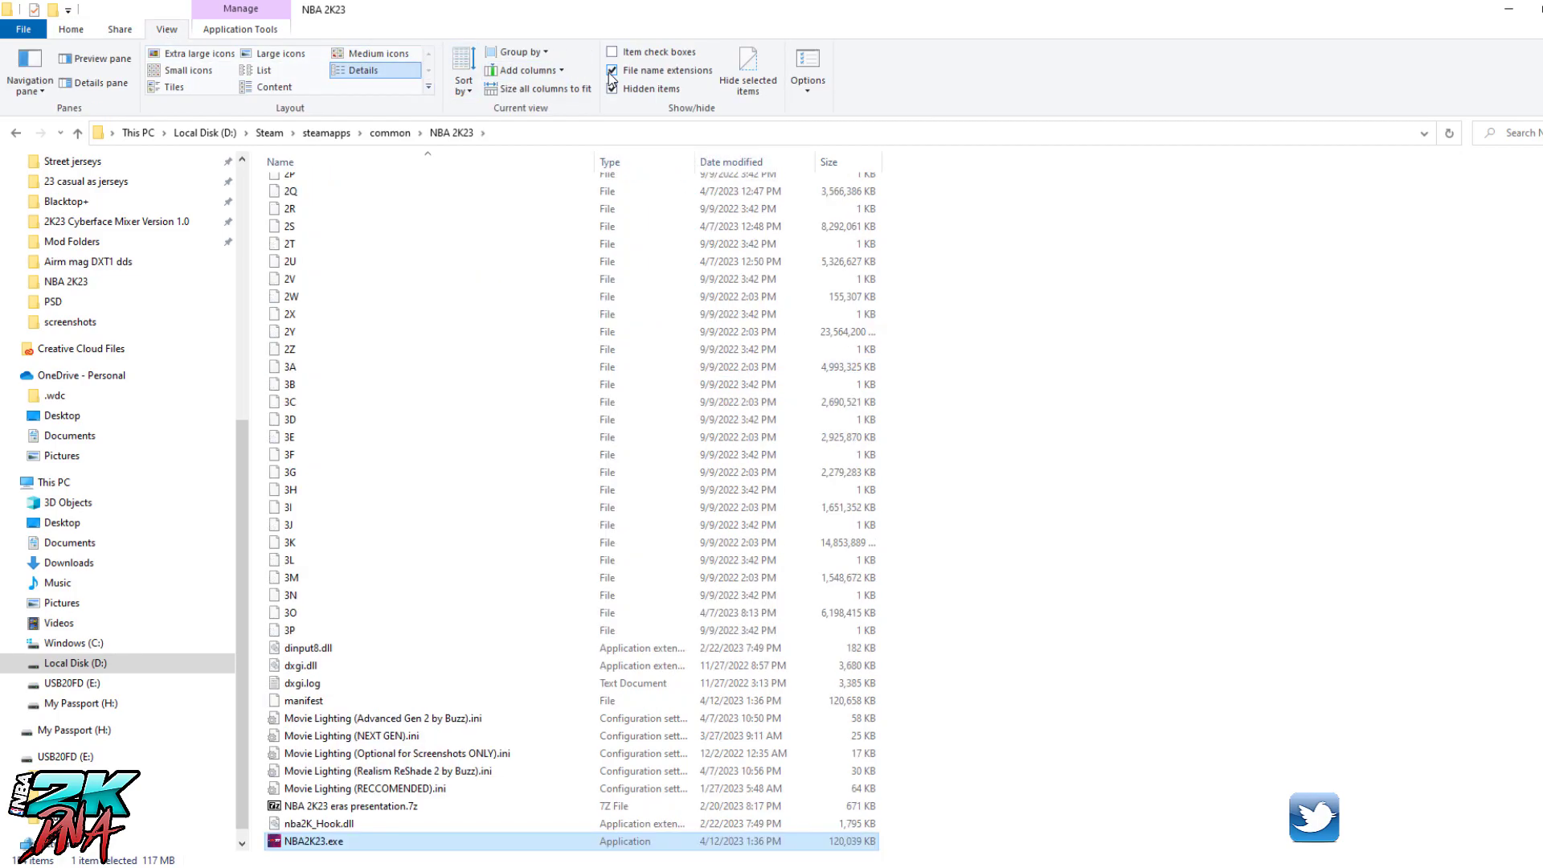
scroll(366, 365, down, 9)
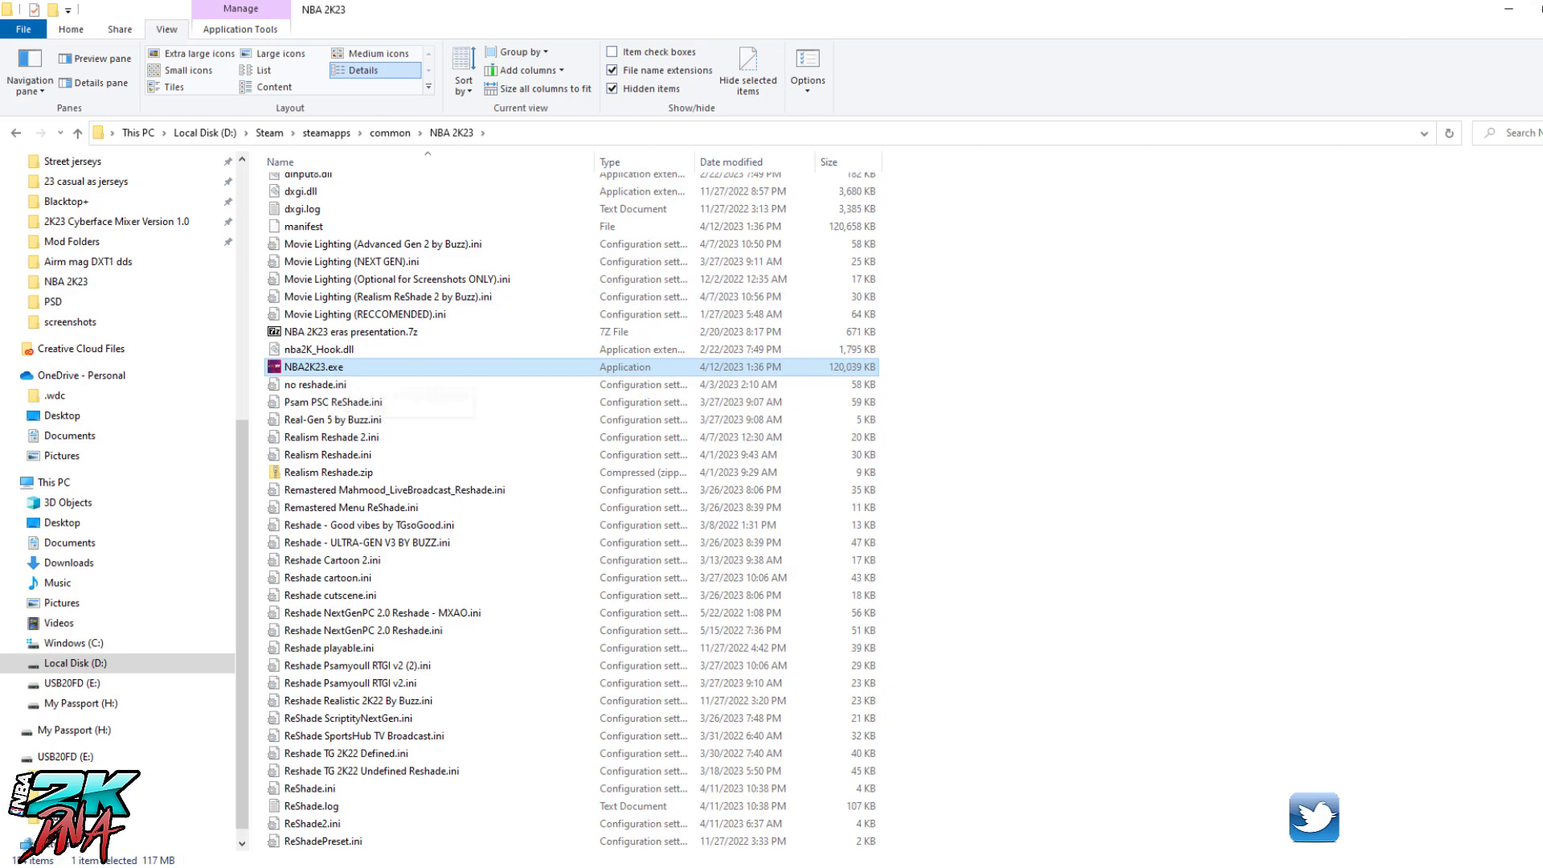
click(1506, 10)
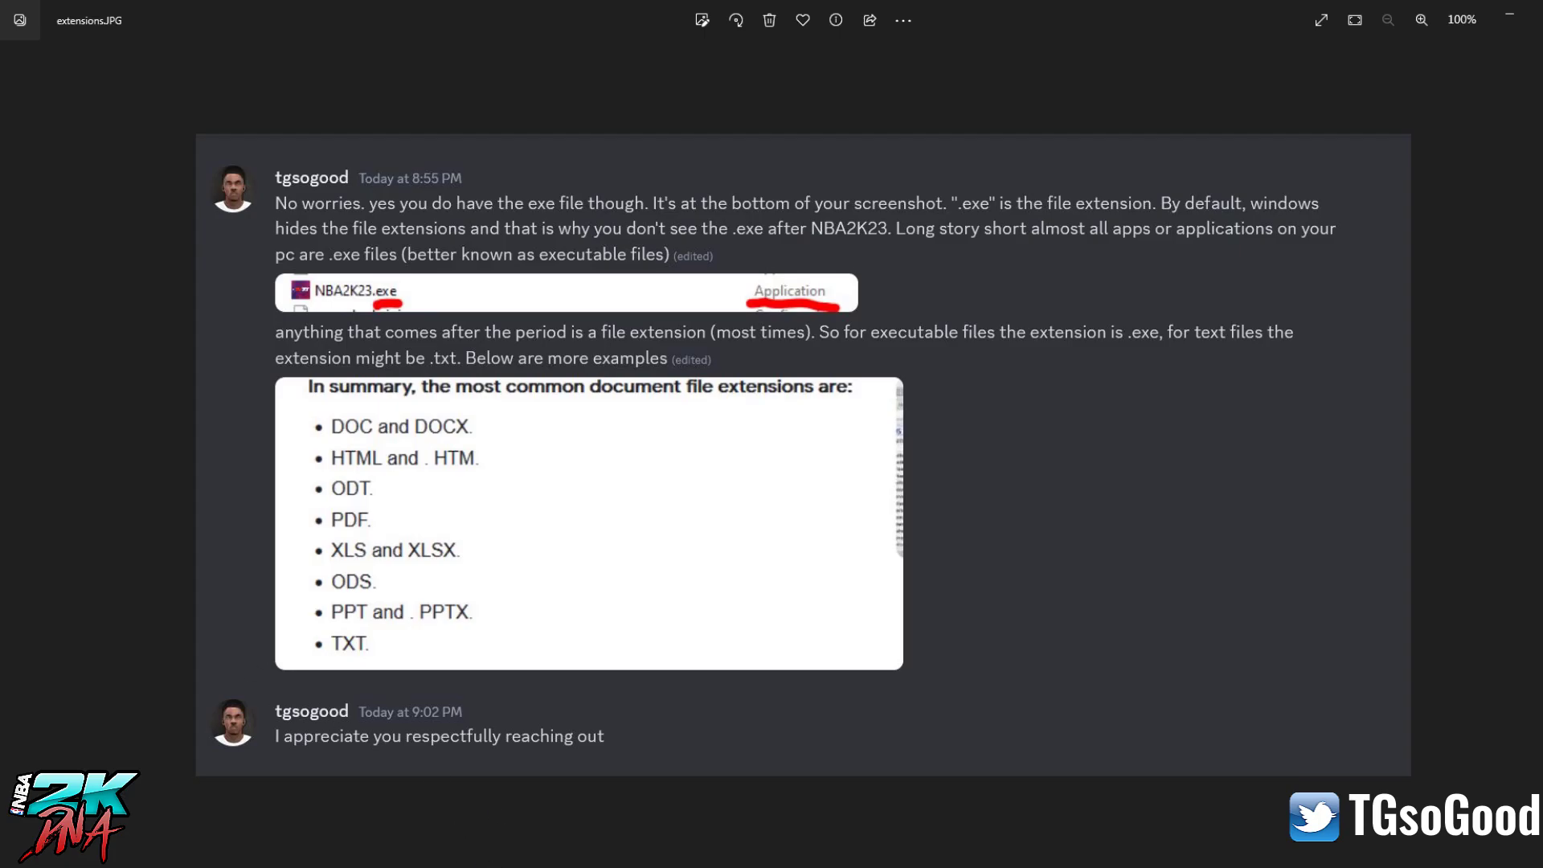
Step: After viewing extensions.JPG, restore the NBA 2K23 folder window from the taskbar
click(492, 817)
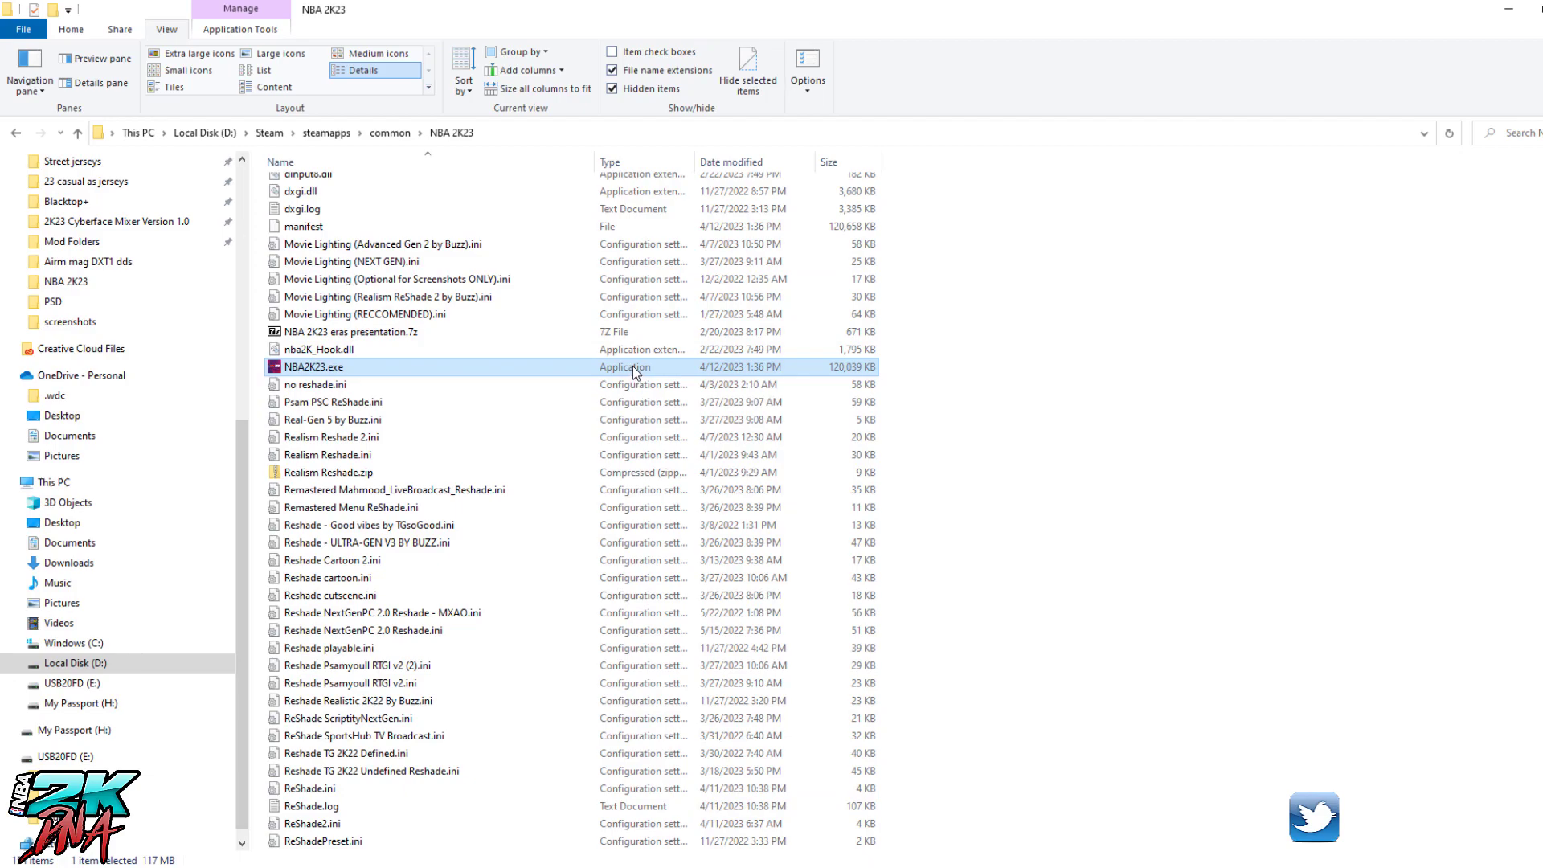
Step: Copy the game's current NBA2K23.exe
right_click(306, 368)
right_click(280, 364)
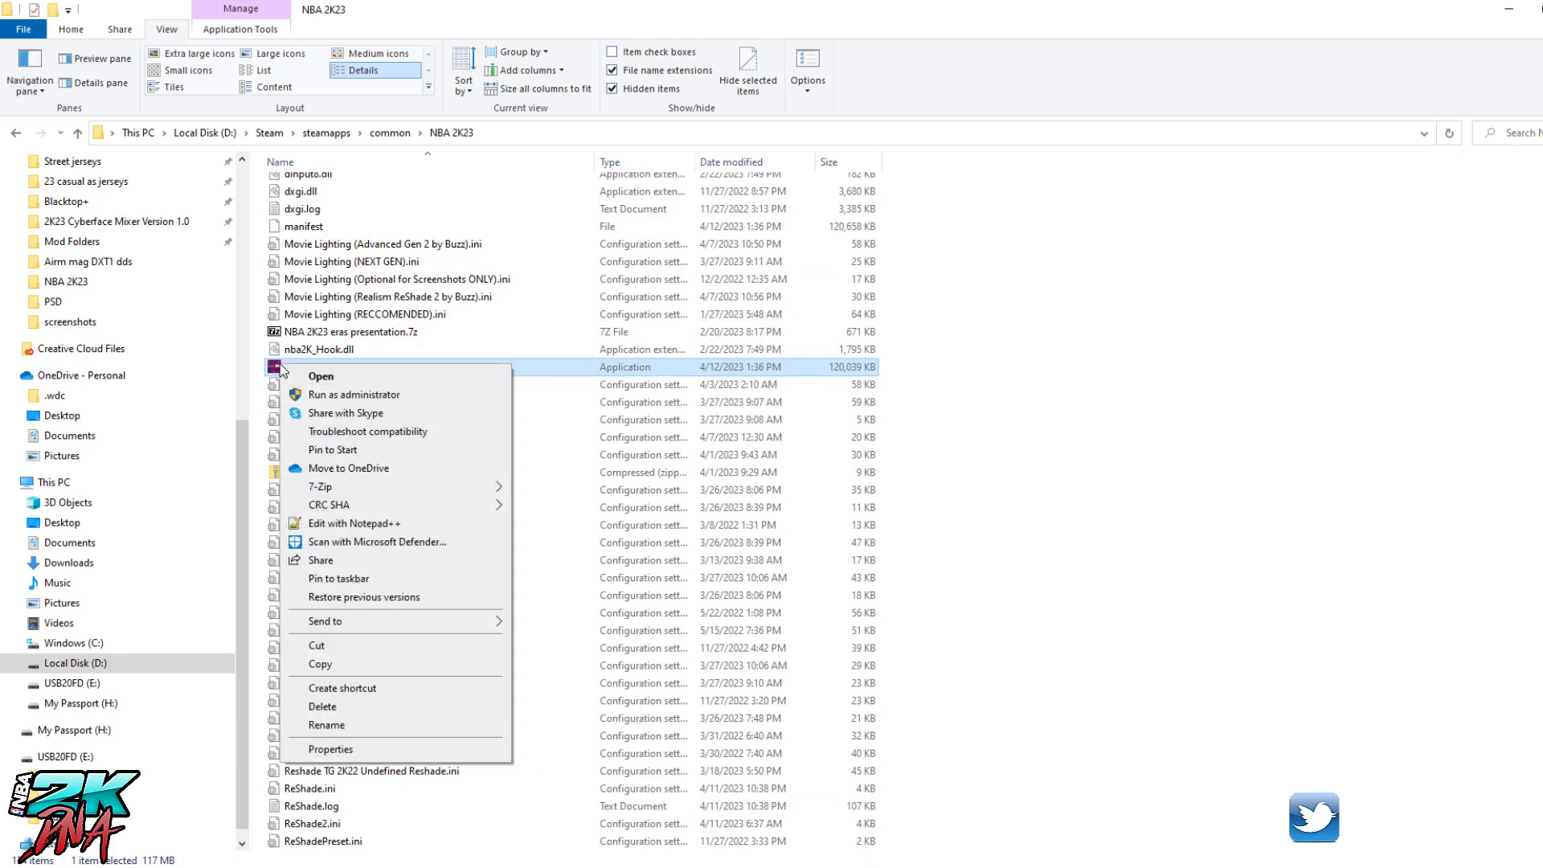
click(320, 666)
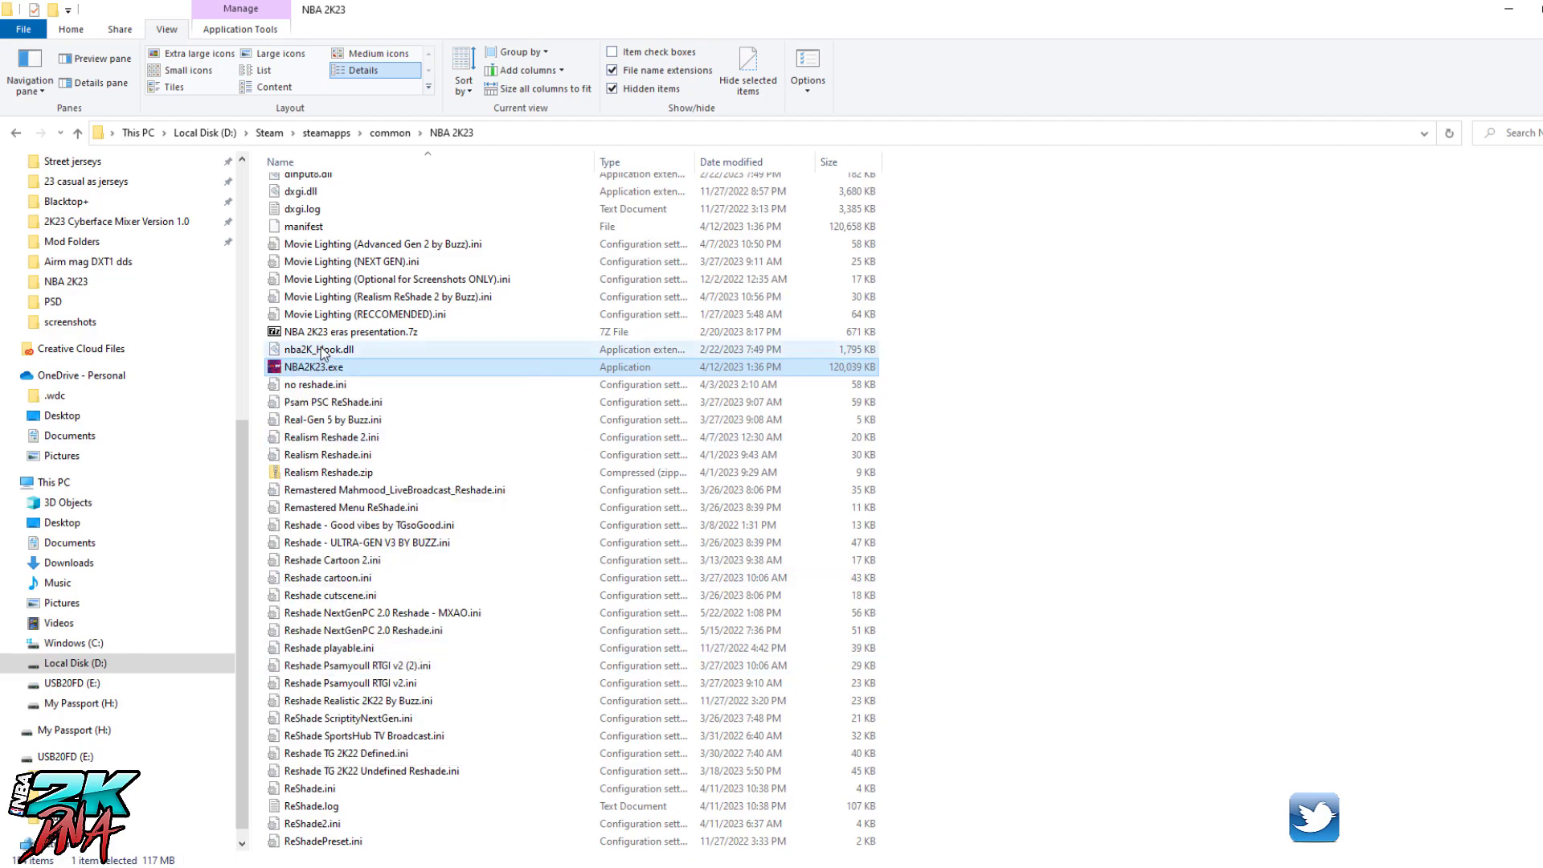
Step: Navigate through 2K resources and 23 resources into the versions folder
scroll(121, 389, up, 5)
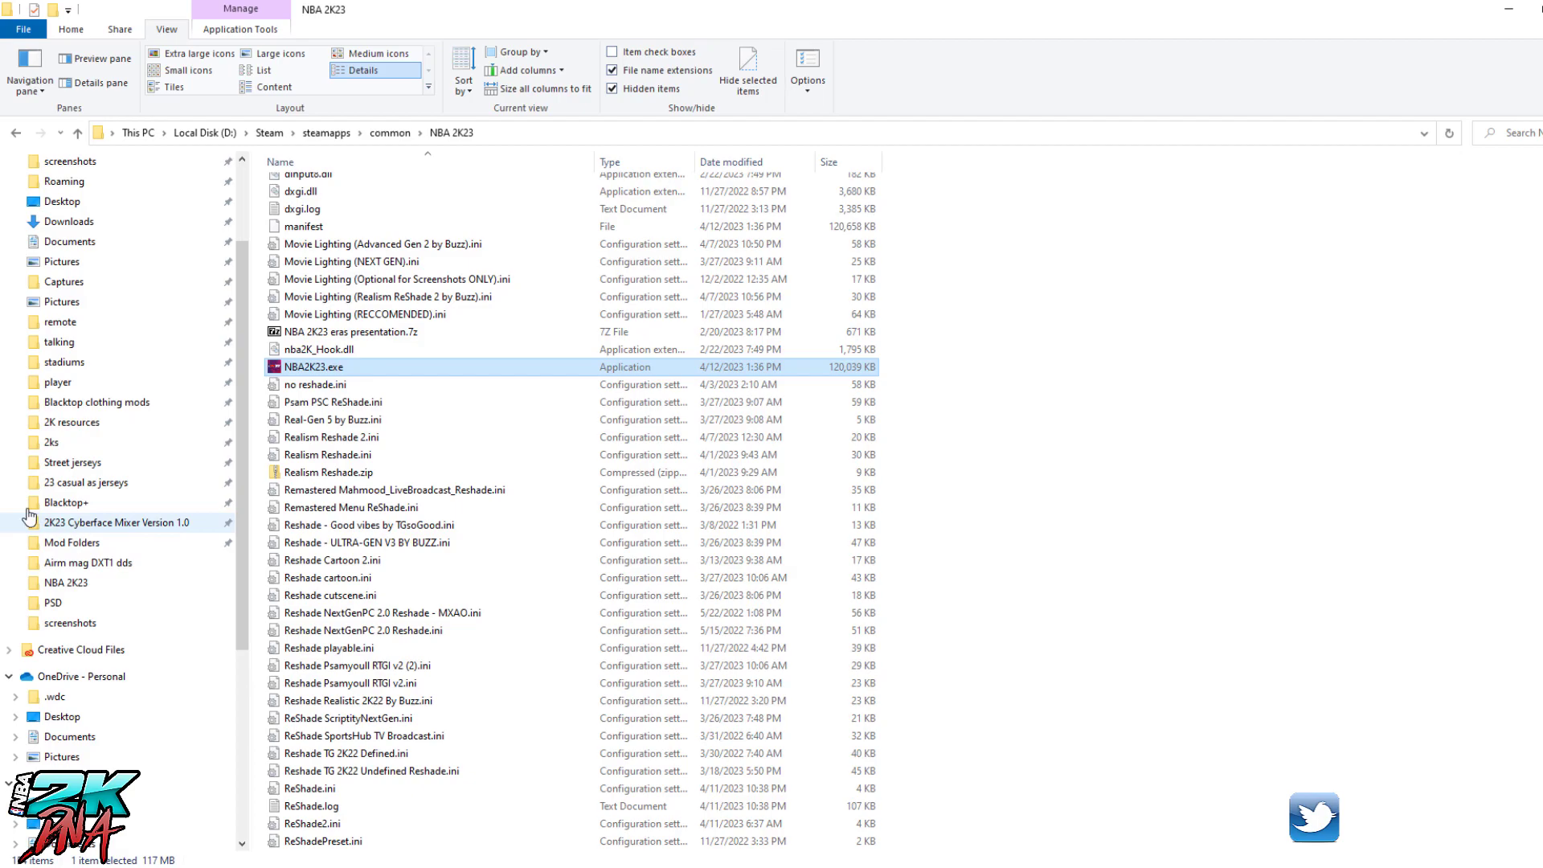
click(76, 423)
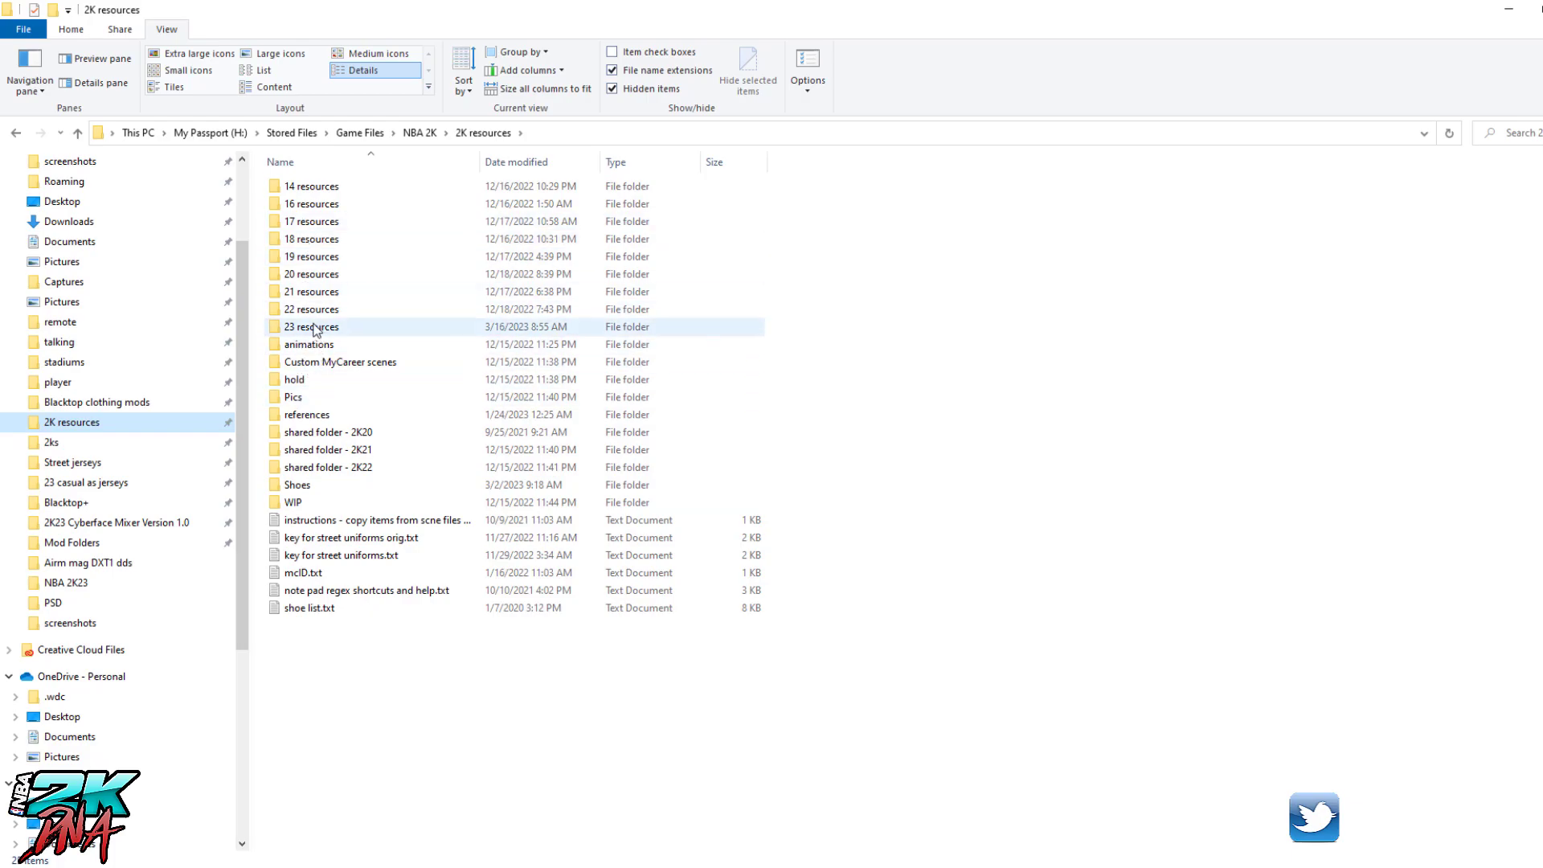
click(308, 331)
double_click(308, 330)
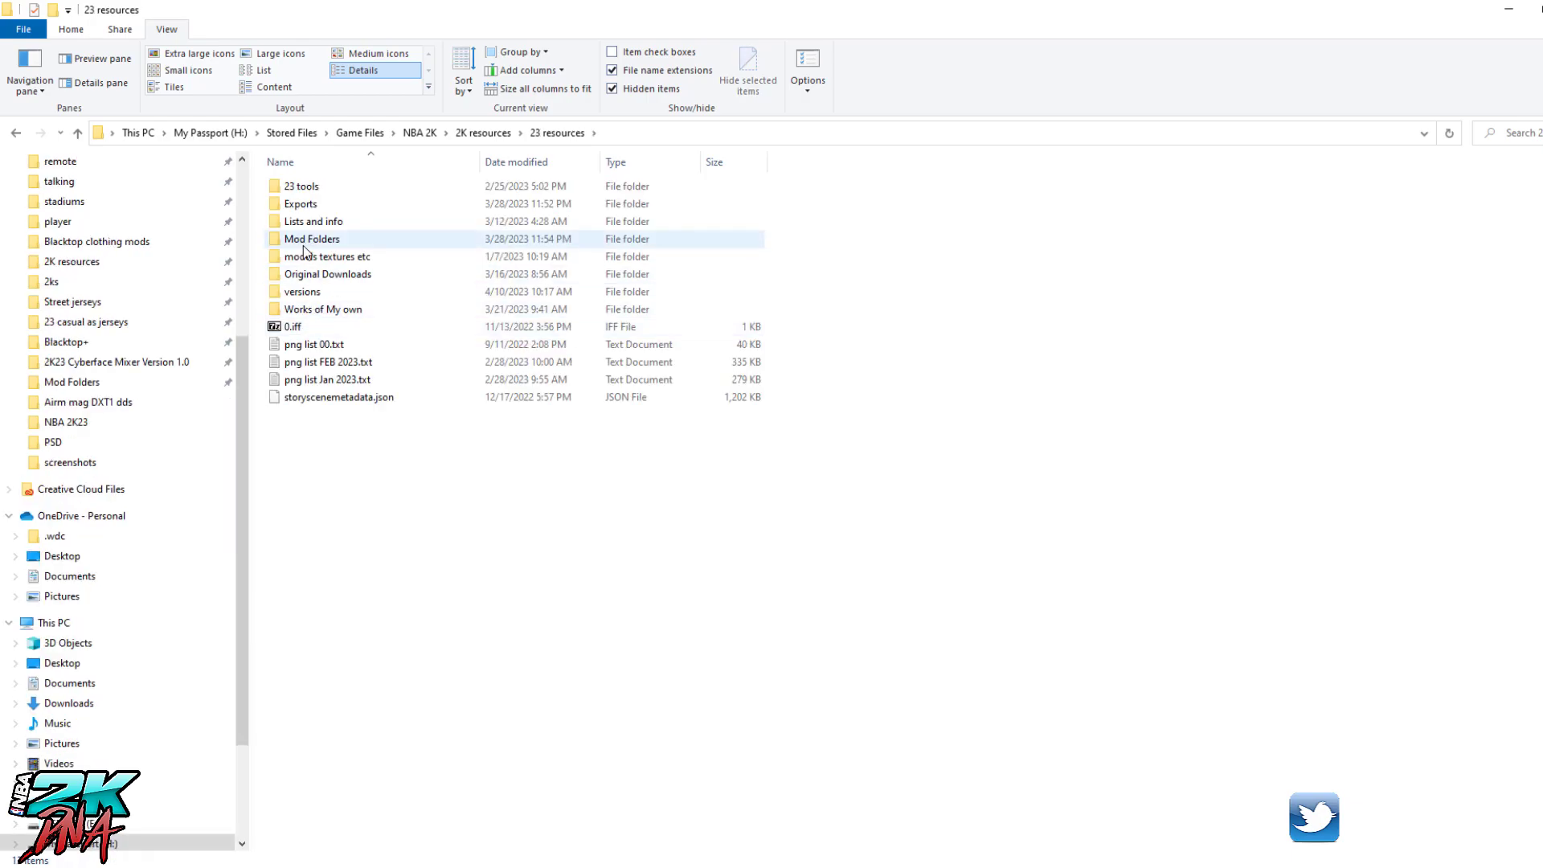
double_click(295, 302)
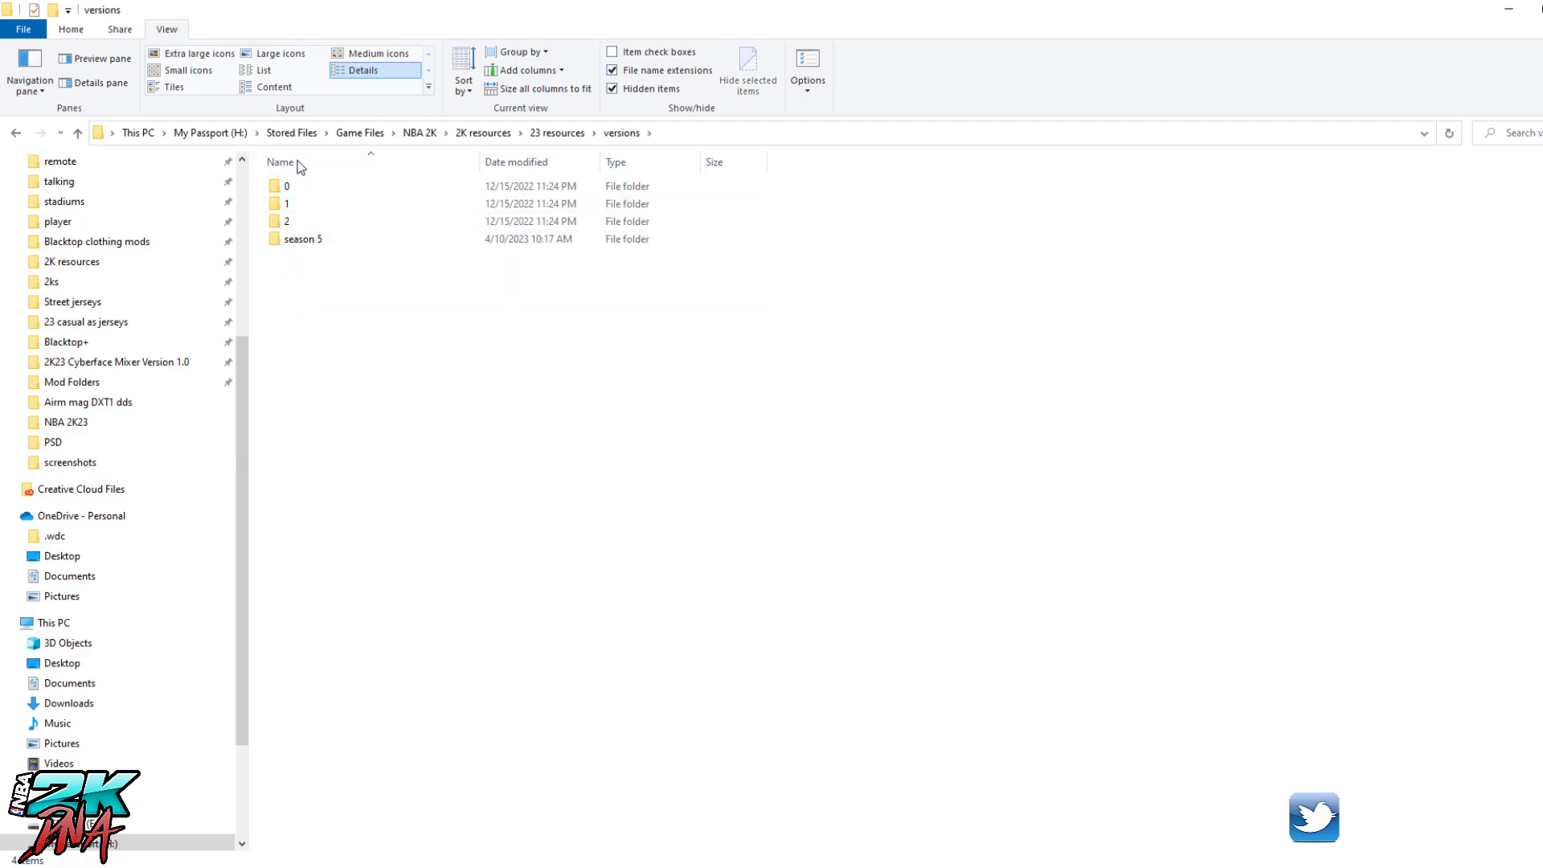
Step: Look inside the season 5 folder, then go back up to versions
drag(444, 306, 277, 186)
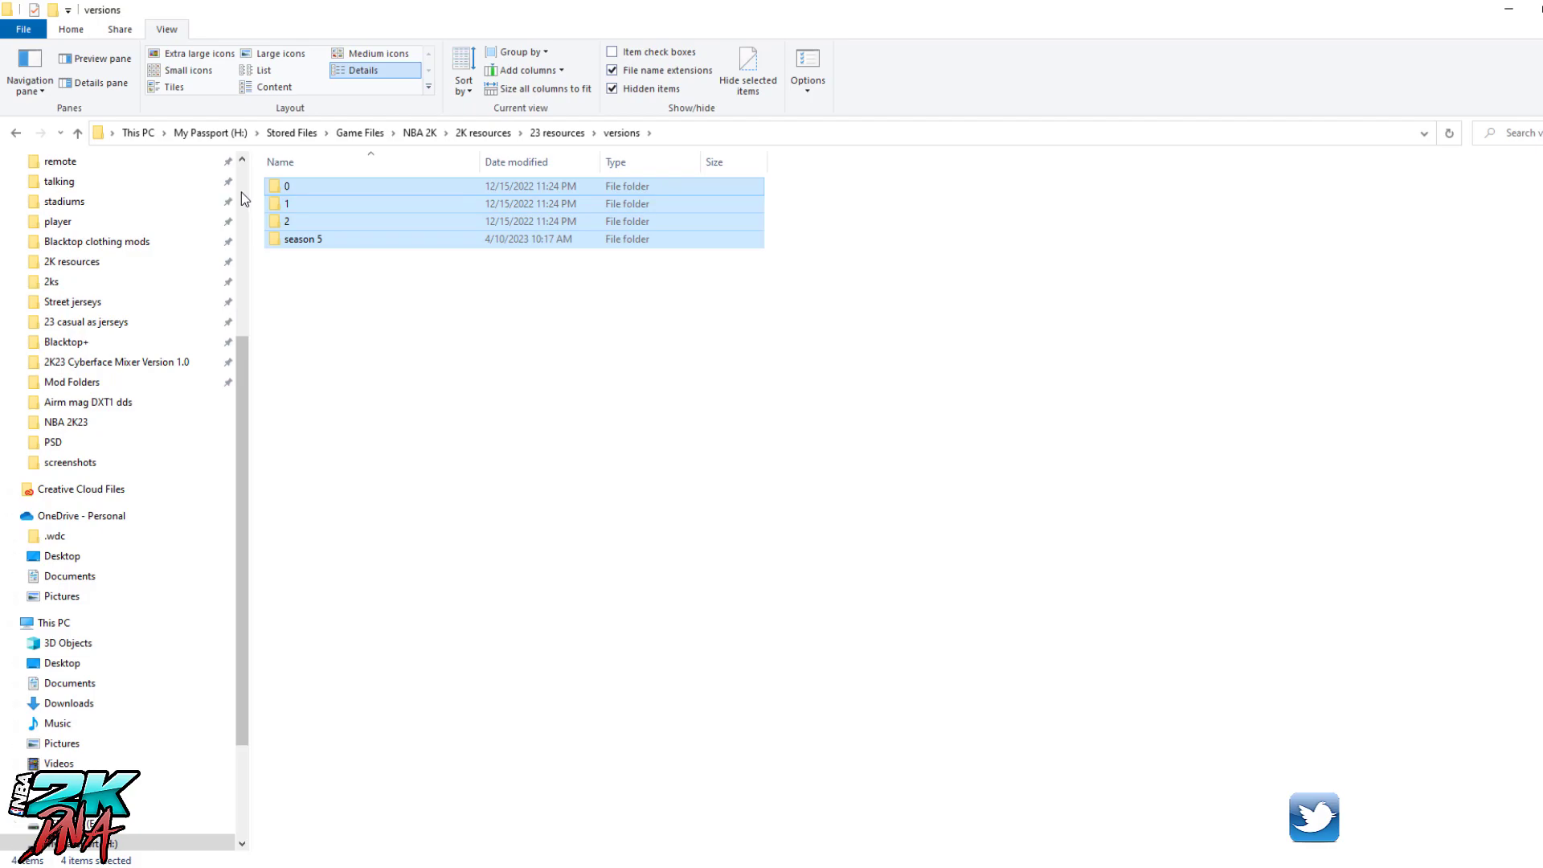
click(308, 243)
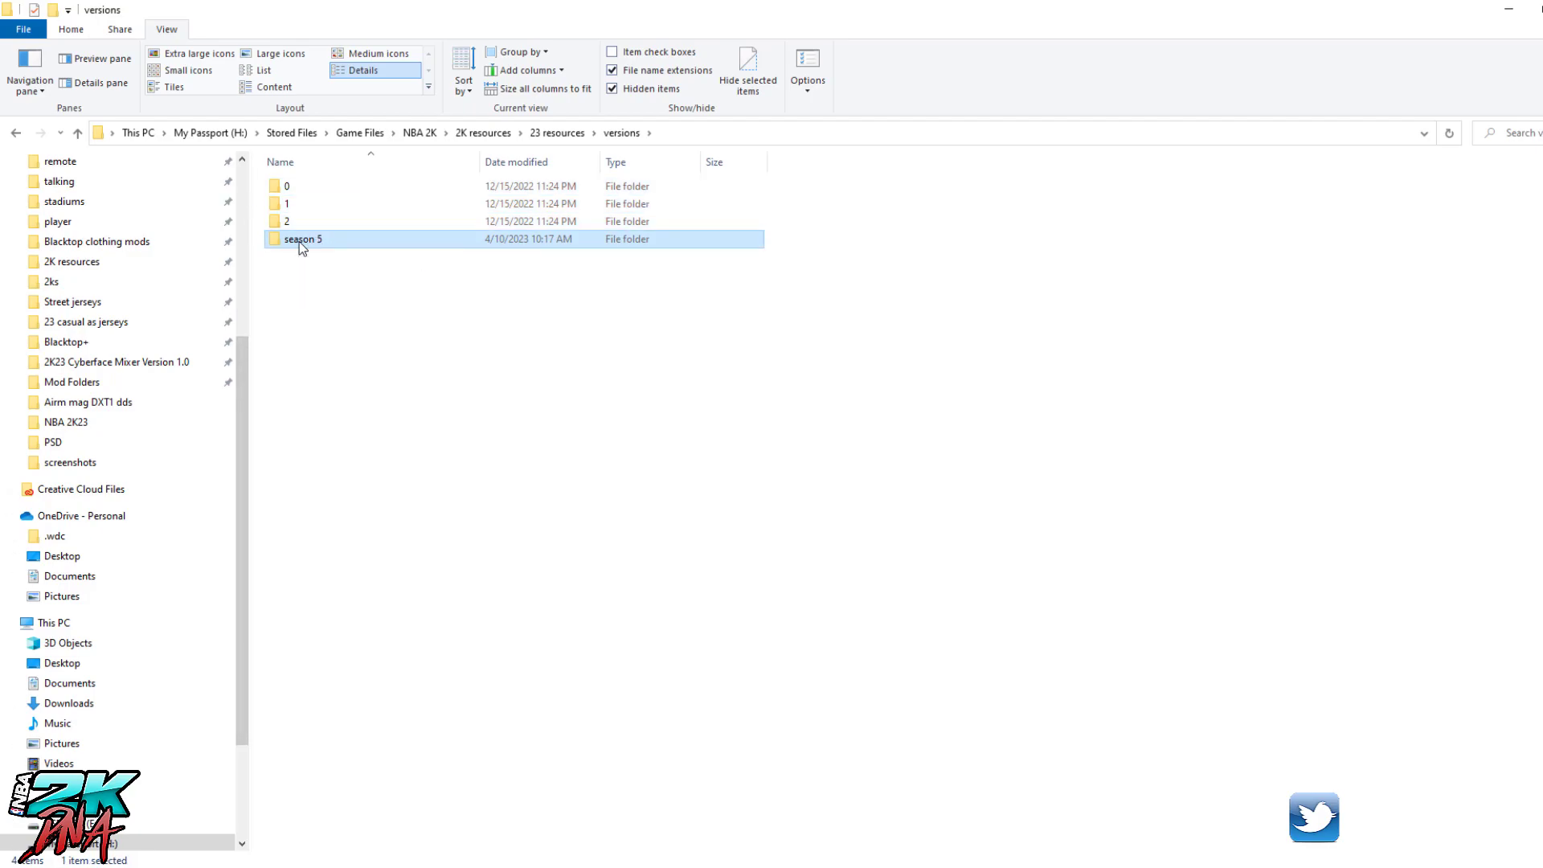
double_click(299, 241)
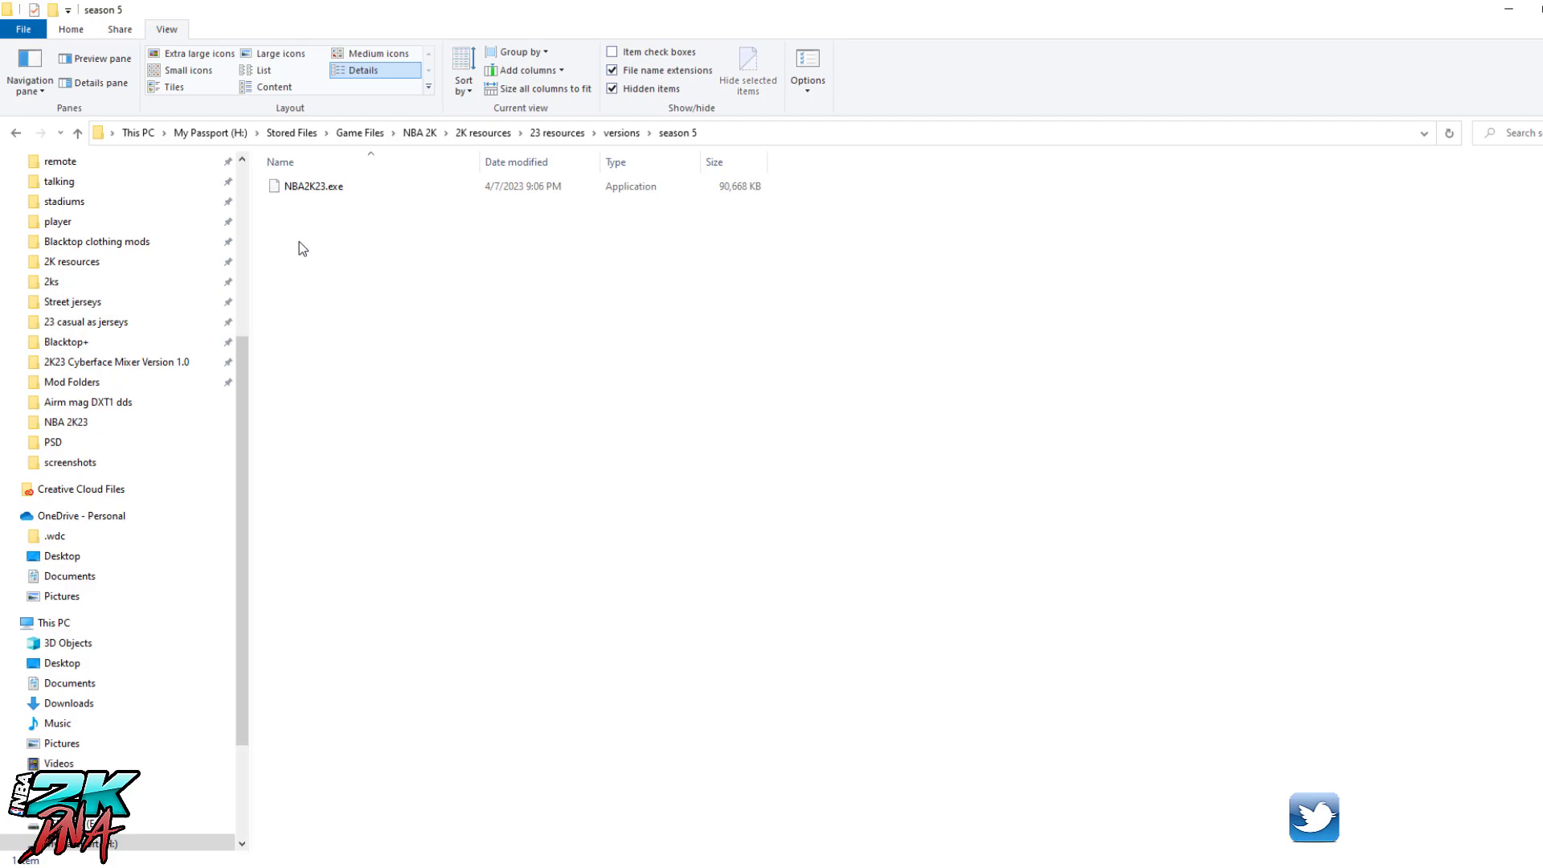
right_click(379, 273)
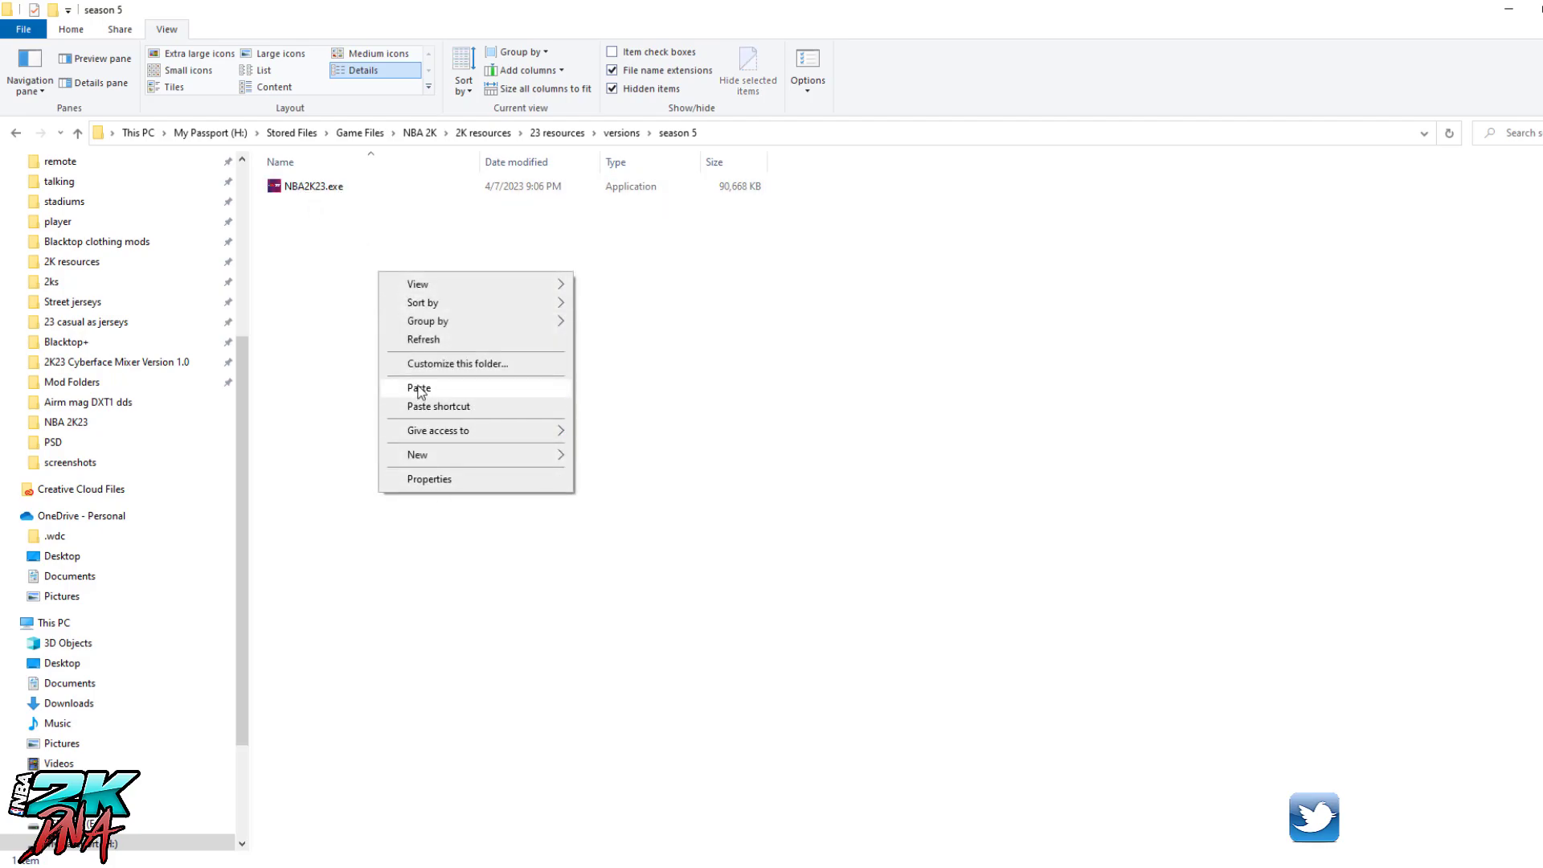
click(611, 132)
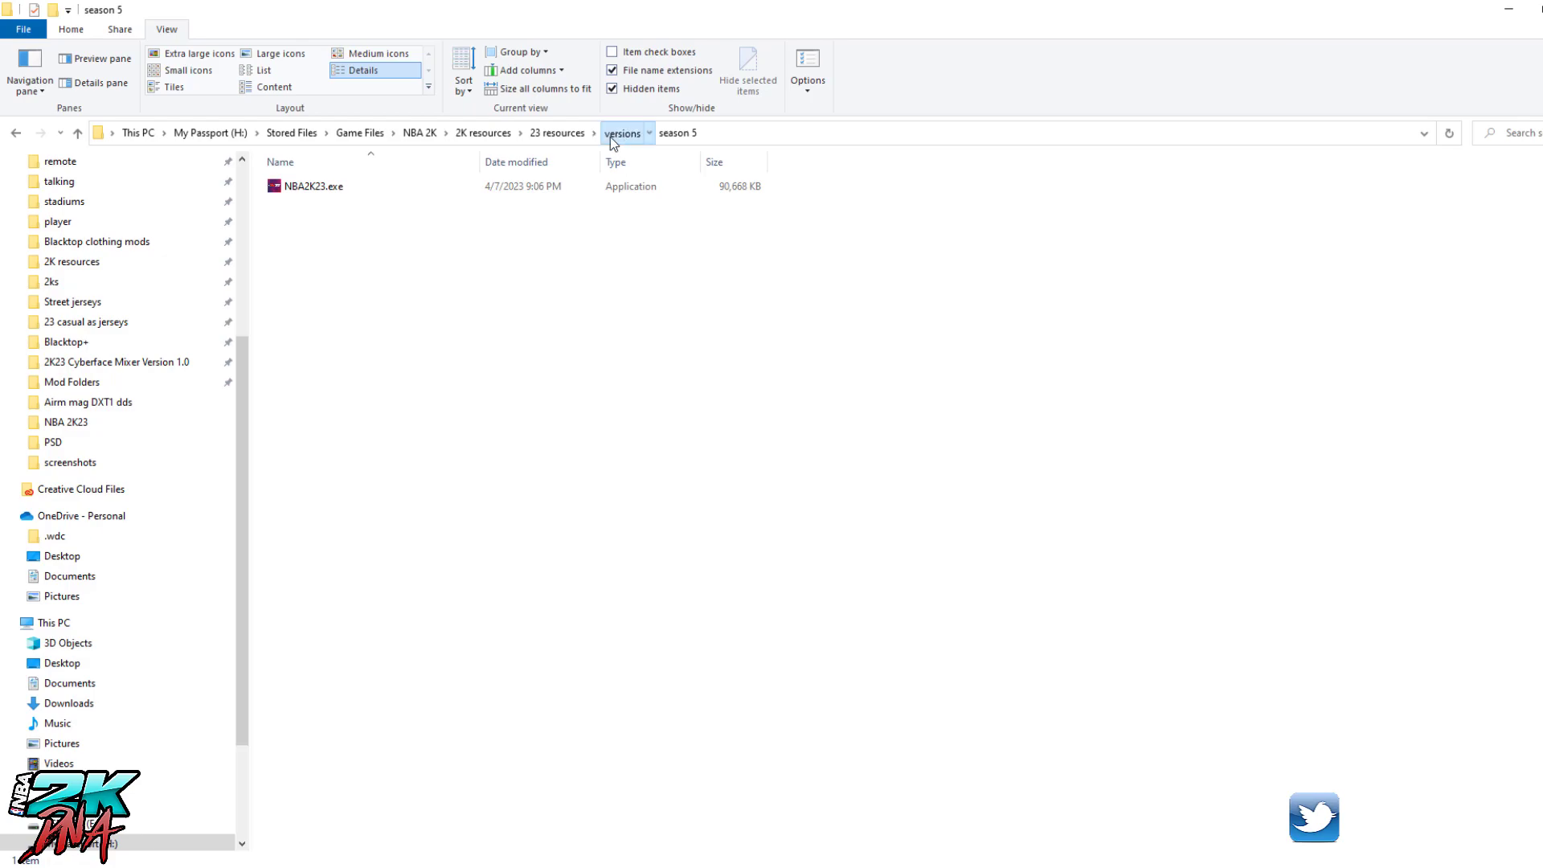
Step: Create a new folder named 'season 6 crashes with mods' in versions and open it
right_click(358, 303)
mouse_move(487, 480)
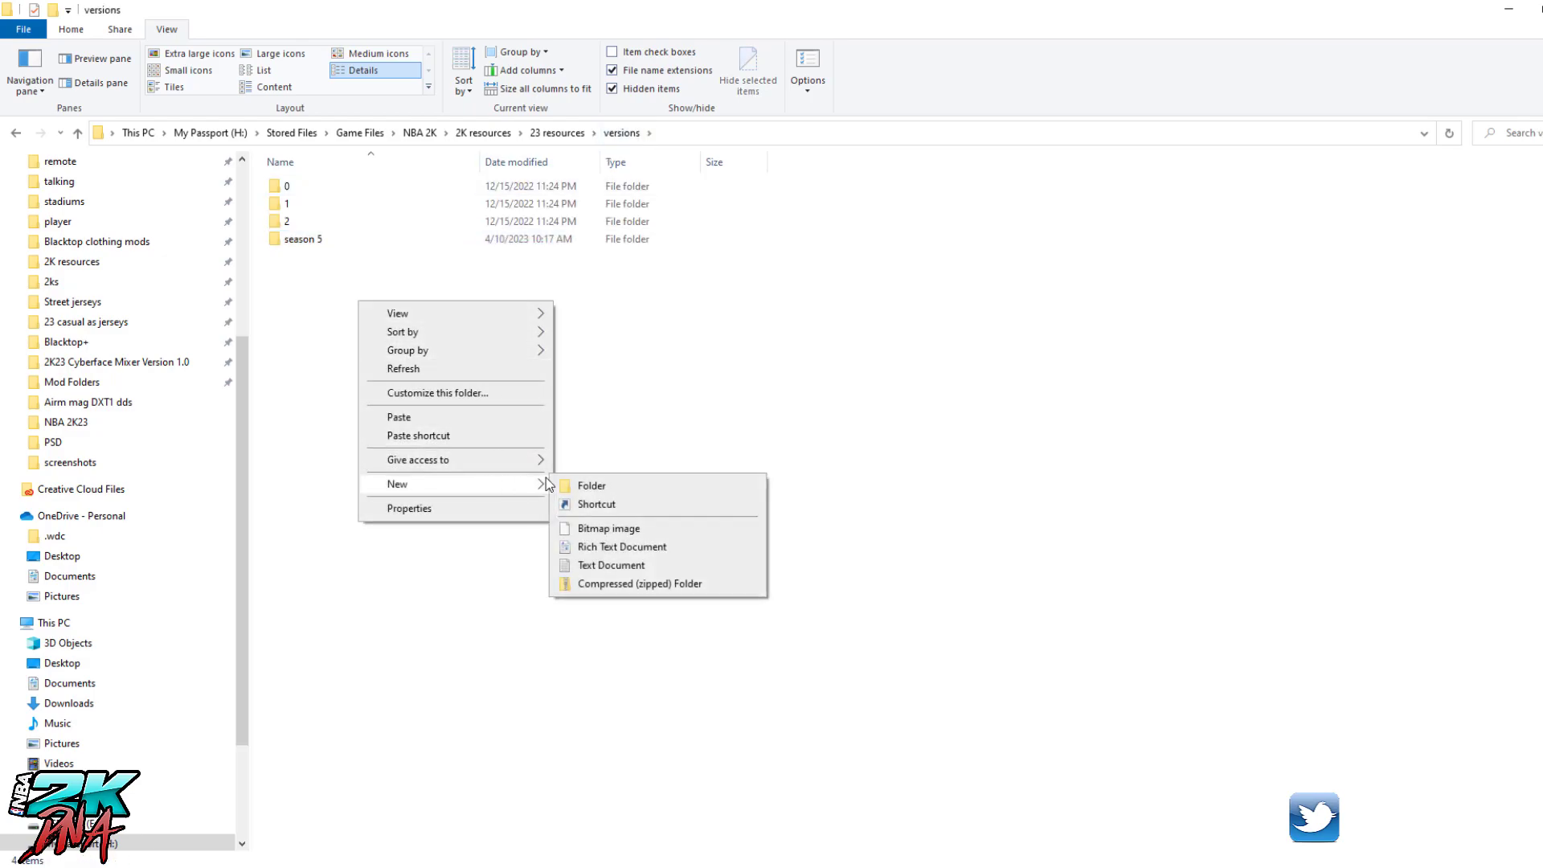
click(633, 486)
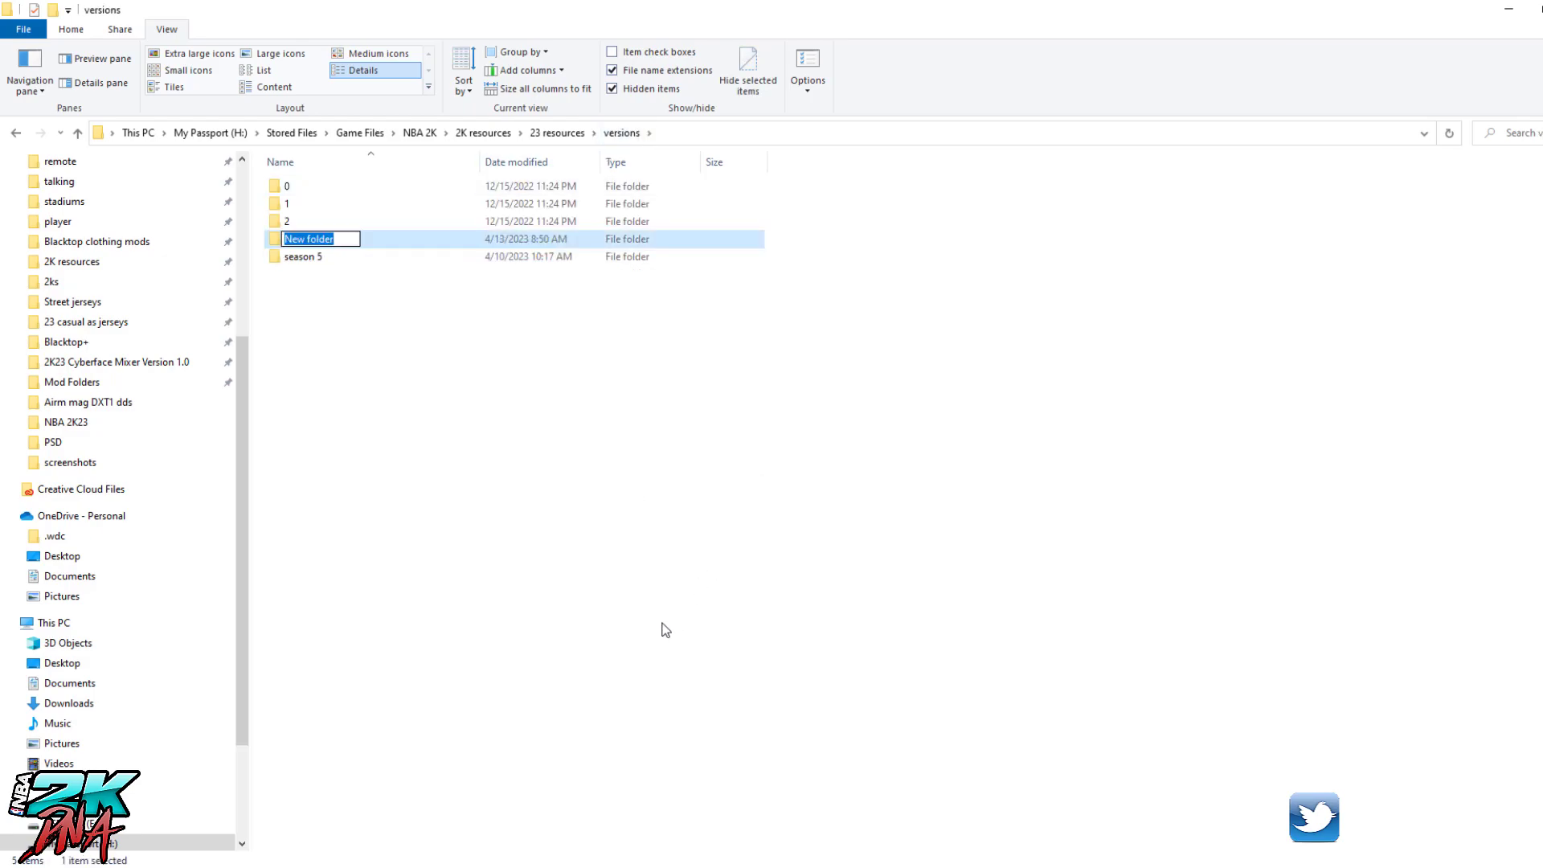
text(season 6 crashes)
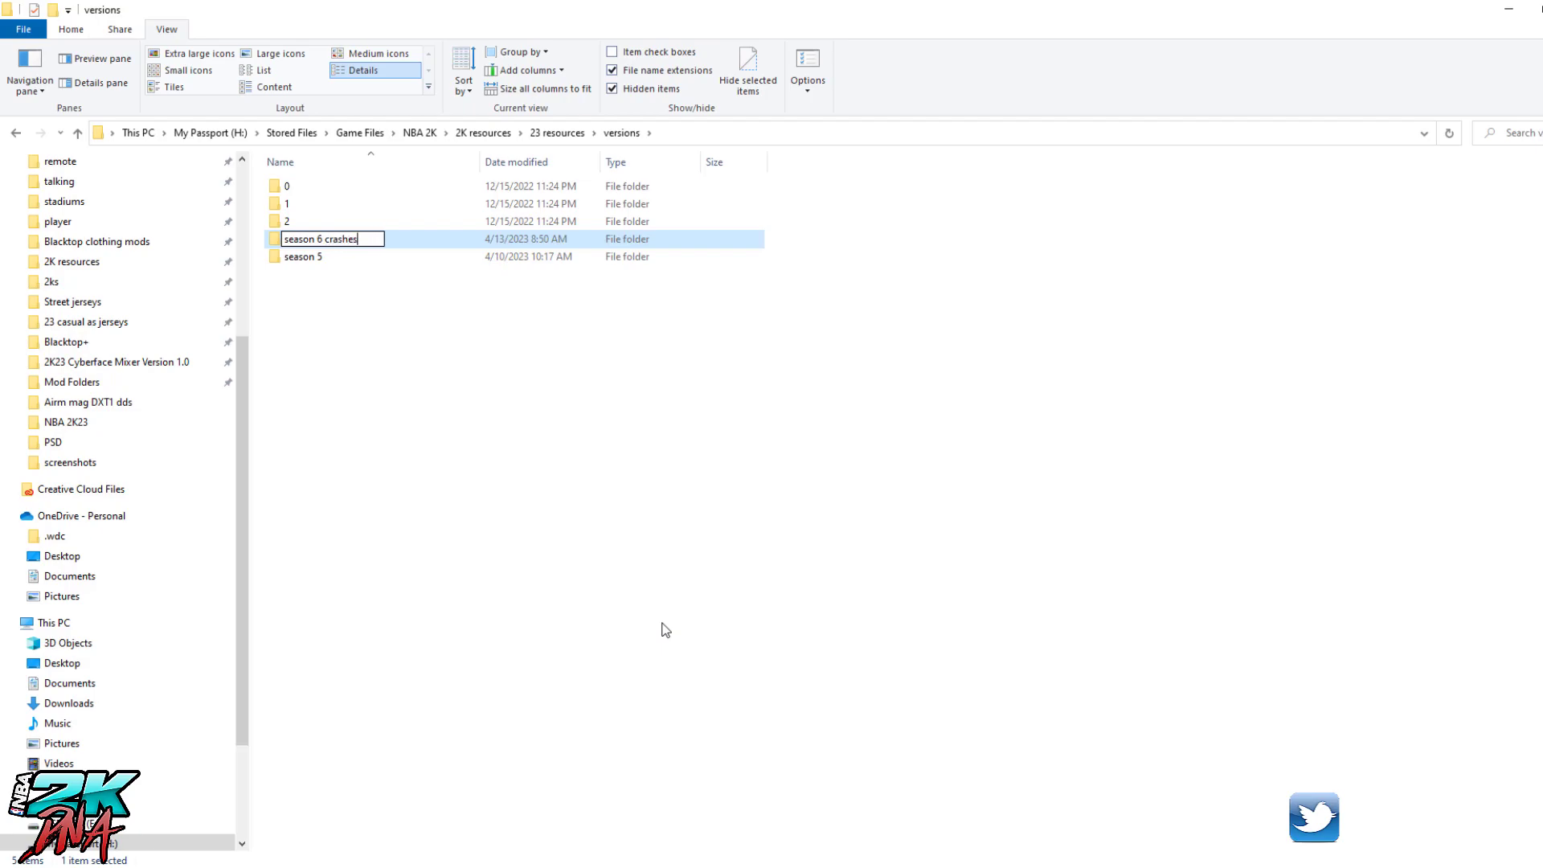
text( with mods)
key(Return)
key(Return)
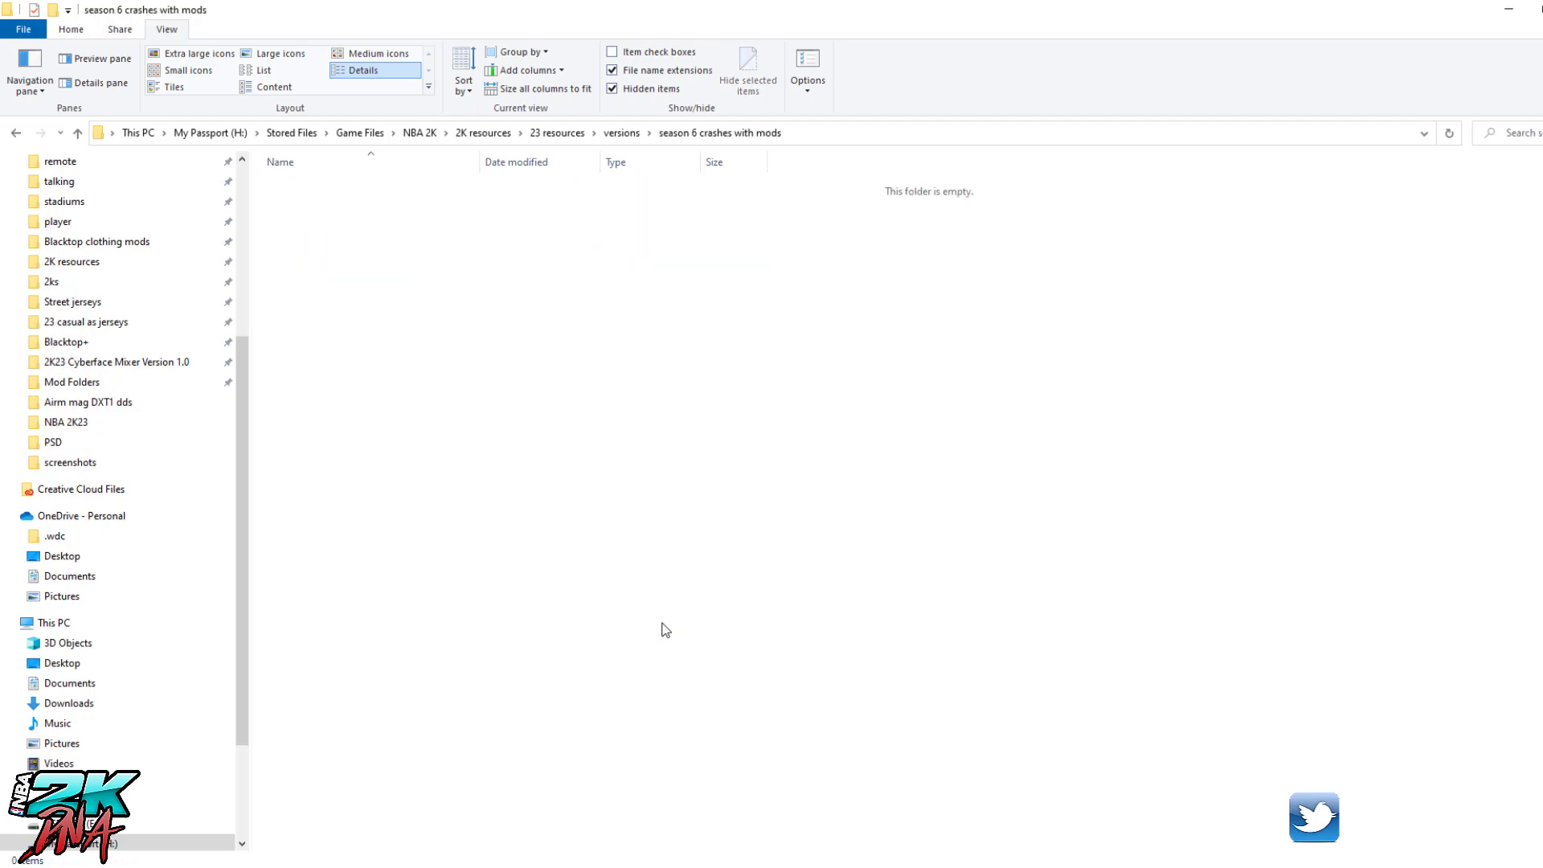
Step: Paste NBA2K23.exe into the new backup folder and return to versions
key(ctrl+v)
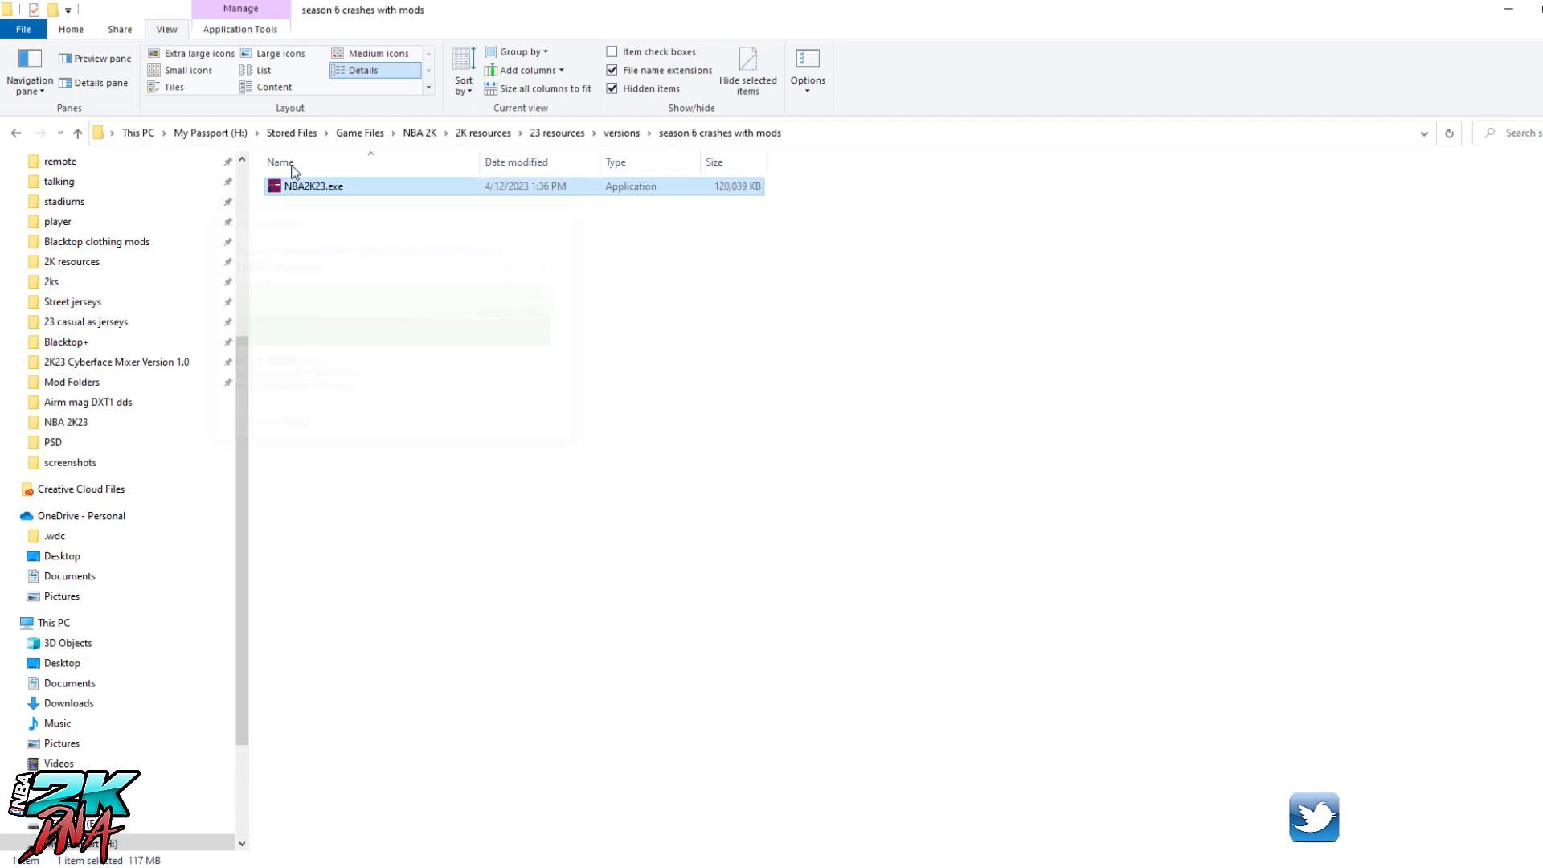
click(621, 133)
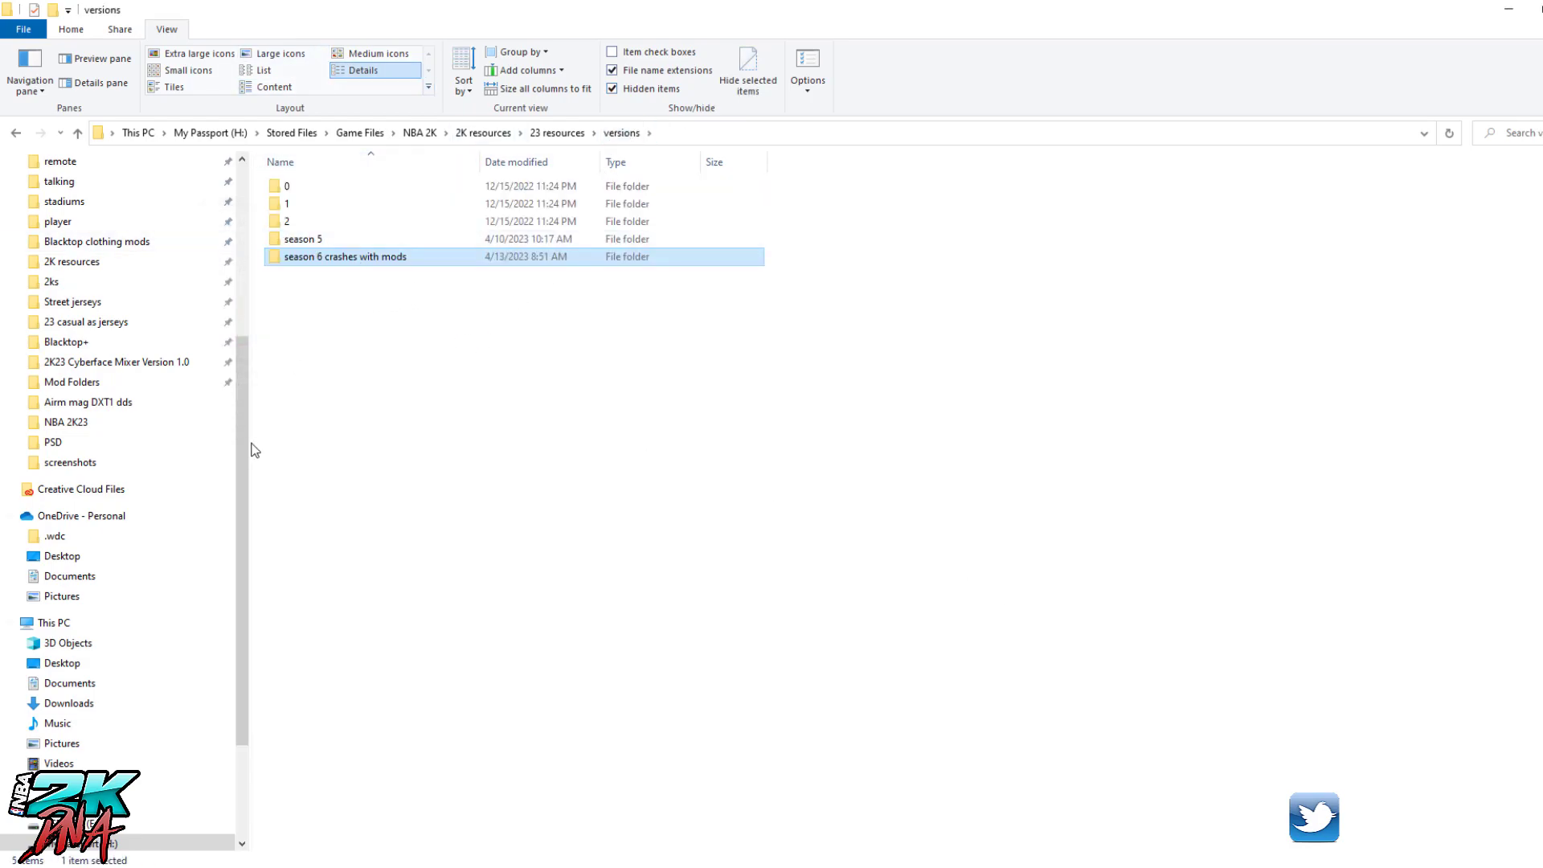
drag(241, 434, 247, 217)
Step: Check the current NBA2K23.exe in the NBA 2K23 game folder
click(76, 215)
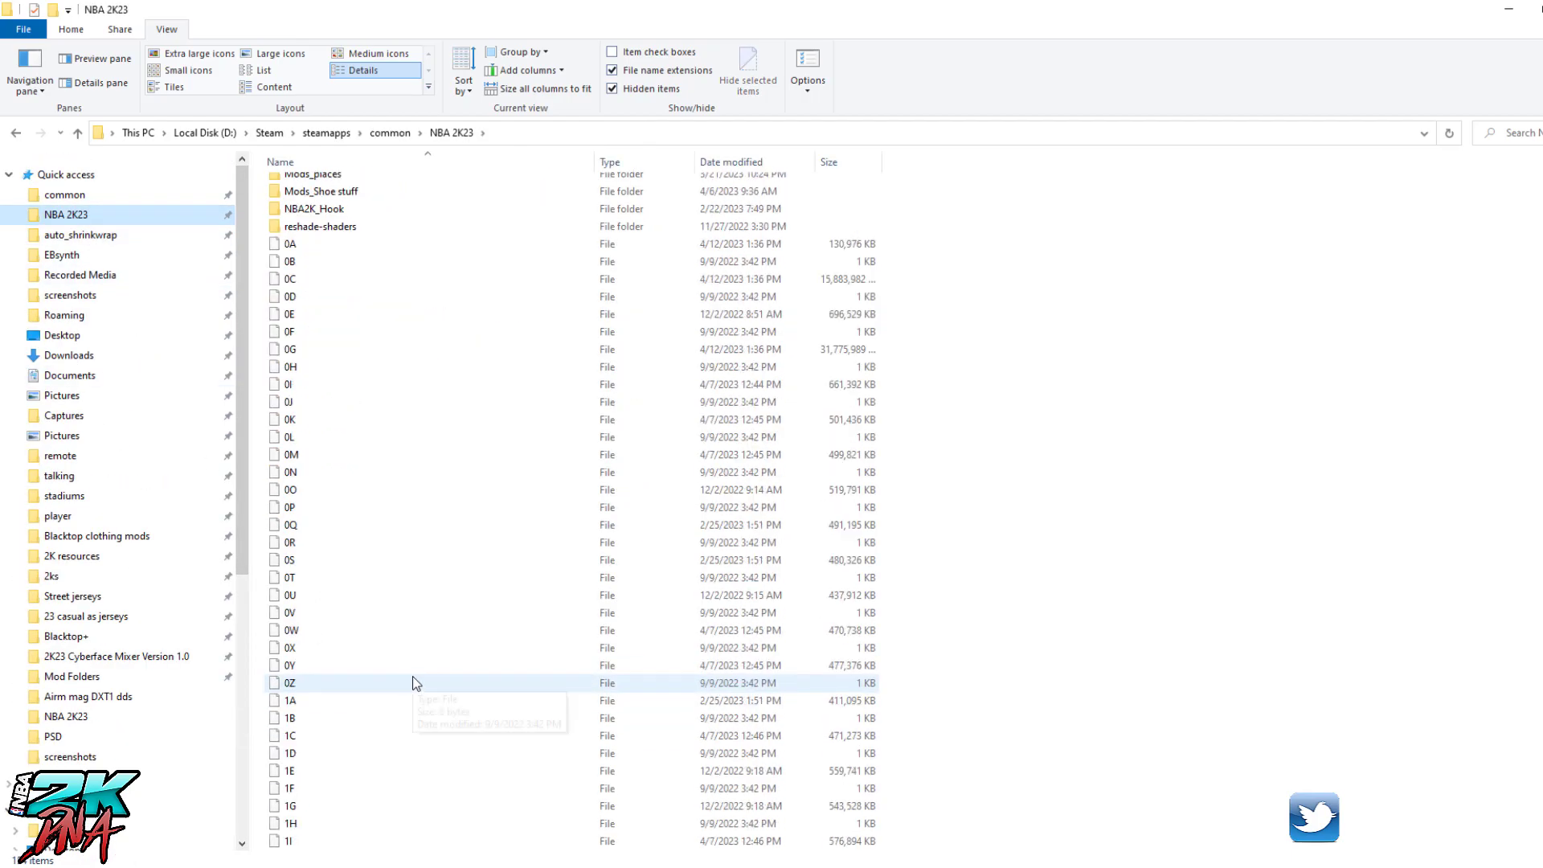
scroll(450, 683, down, 15)
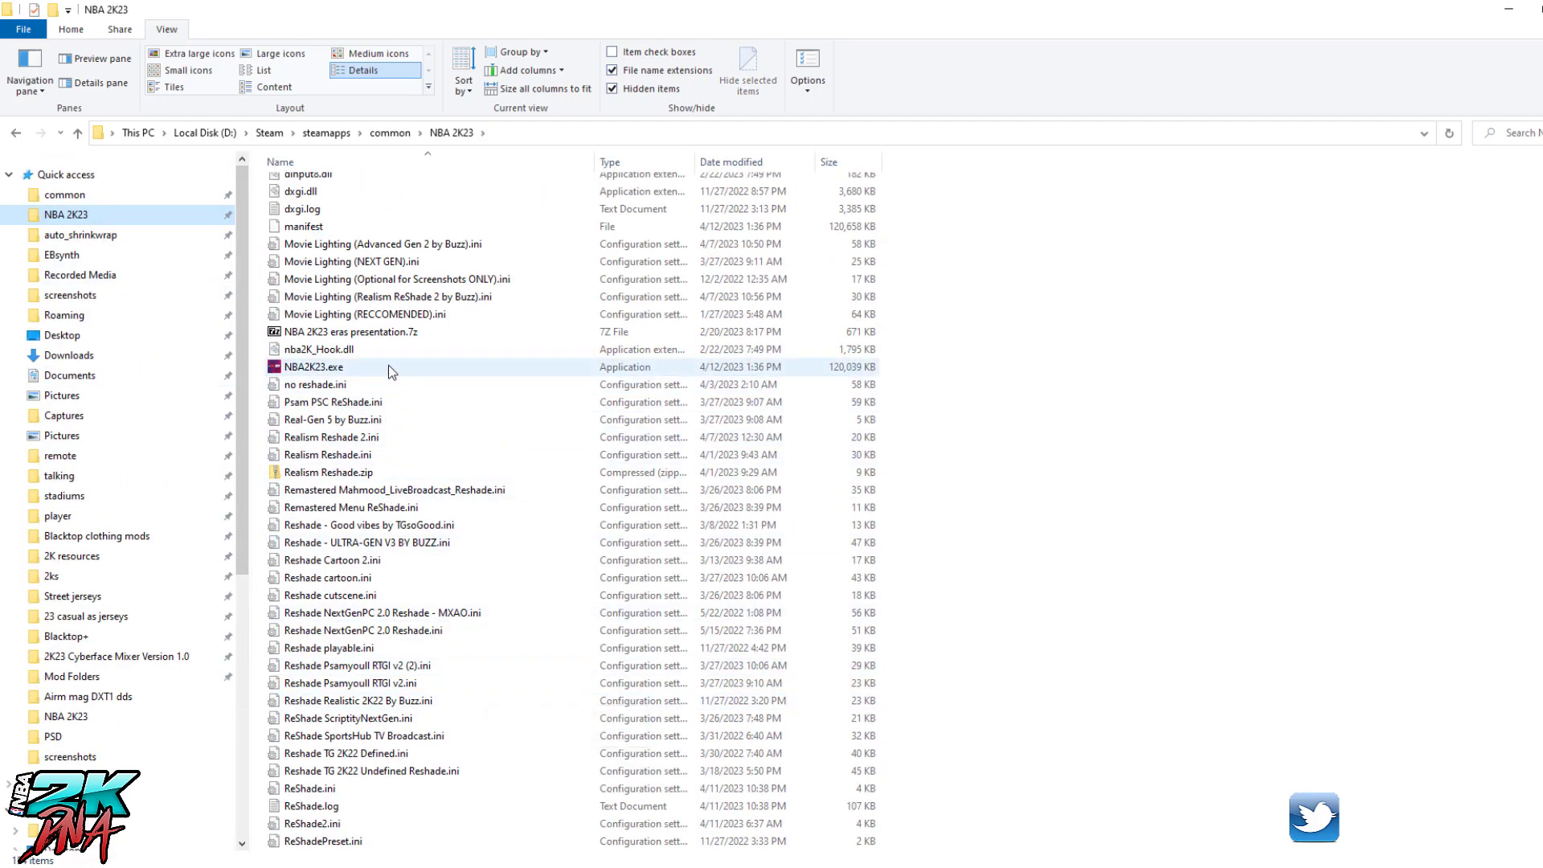
click(387, 366)
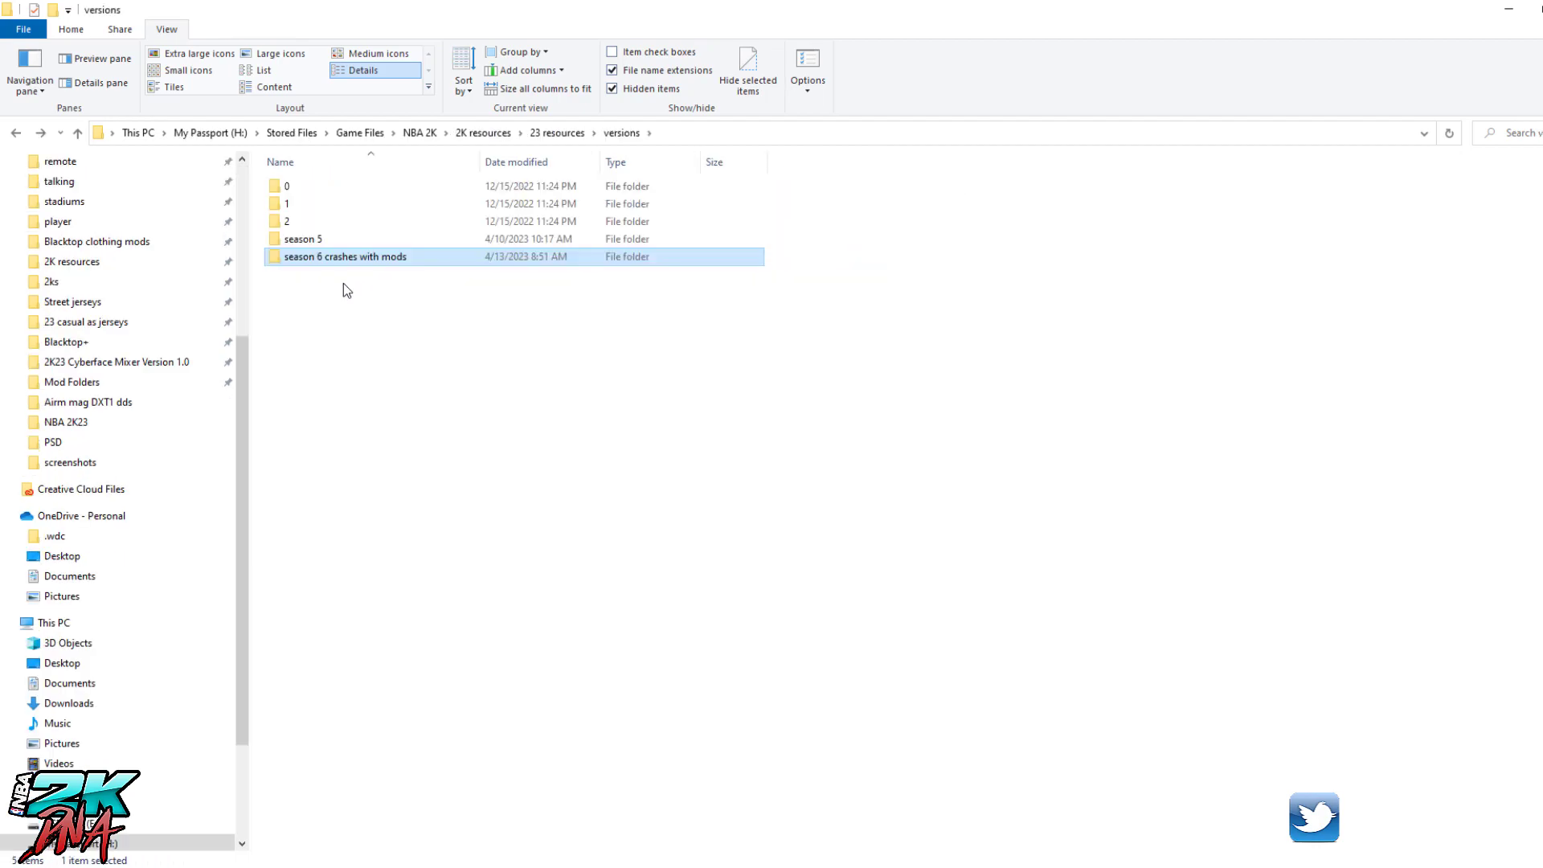
Step: Copy the NBA2K23.exe from the season 5 folder
click(307, 241)
double_click(307, 241)
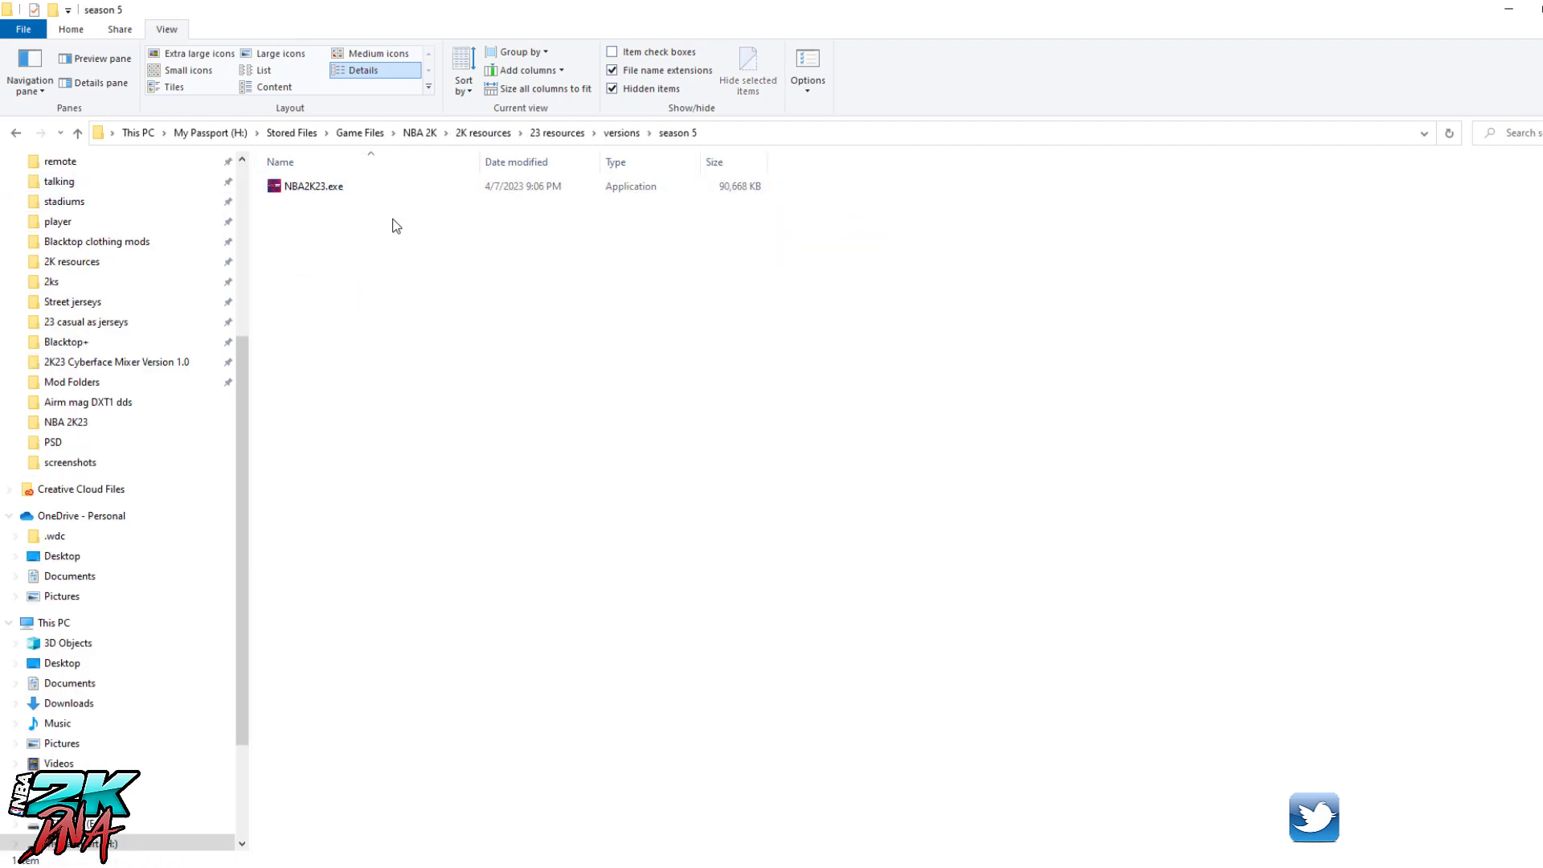
right_click(322, 190)
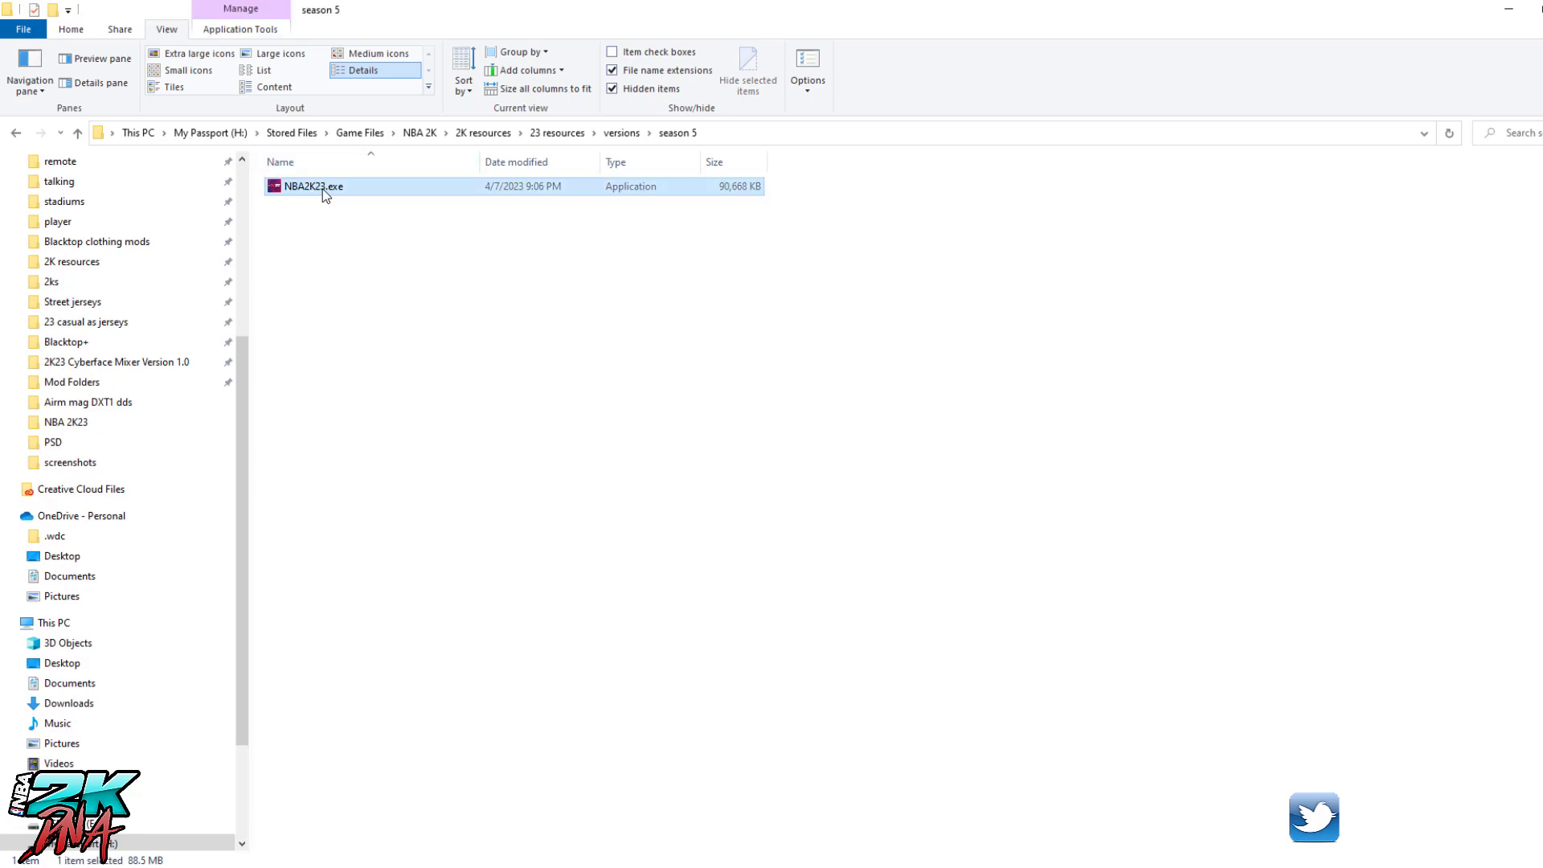
click(361, 489)
Step: Revisit the season 5 folder, then return to the NBA 2K23 game folder
click(622, 132)
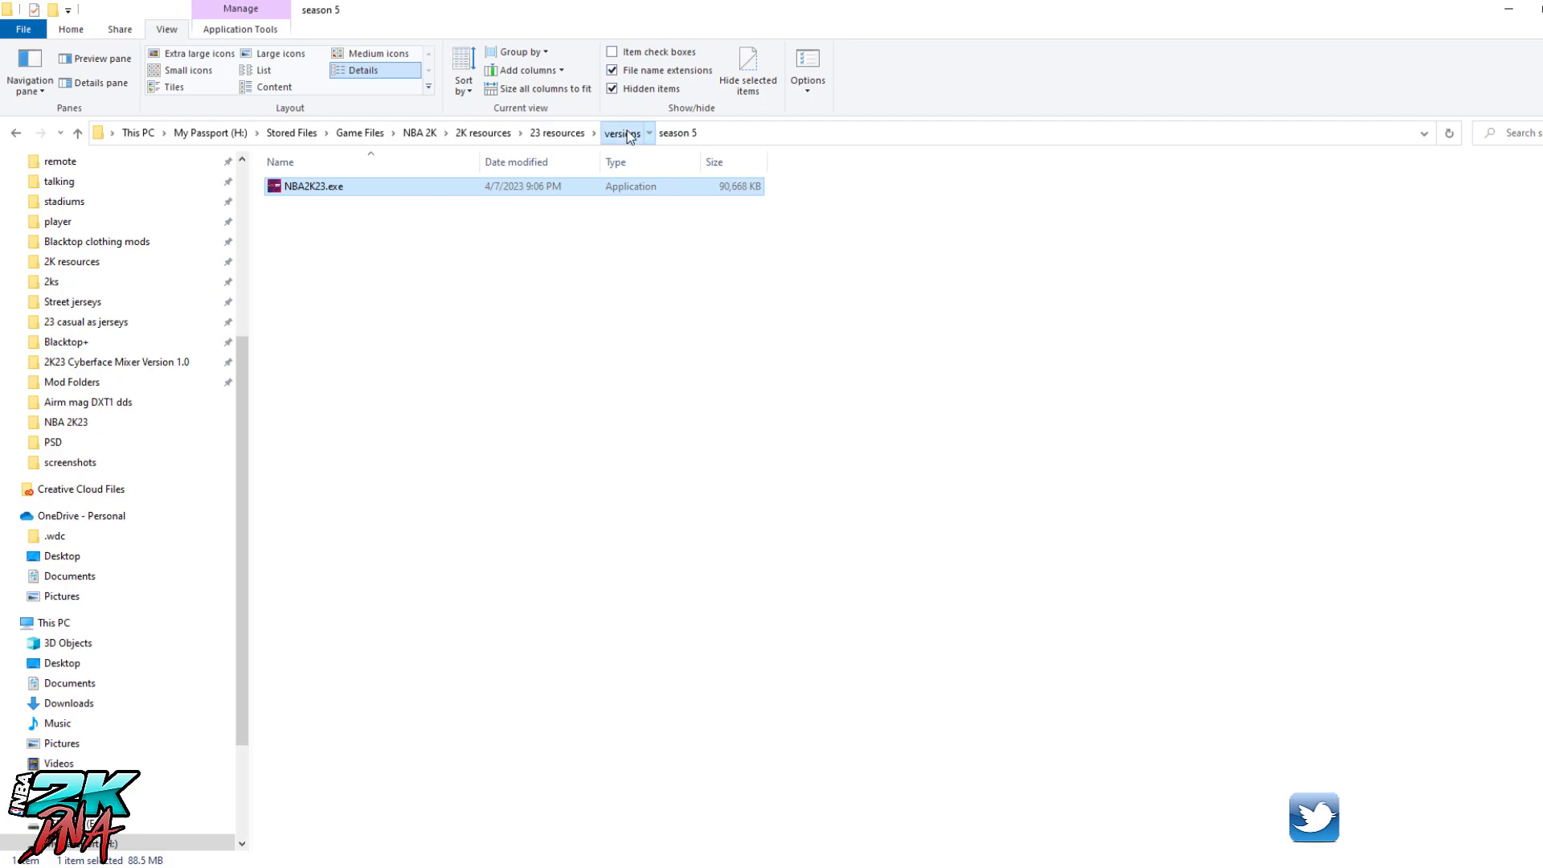
key(Return)
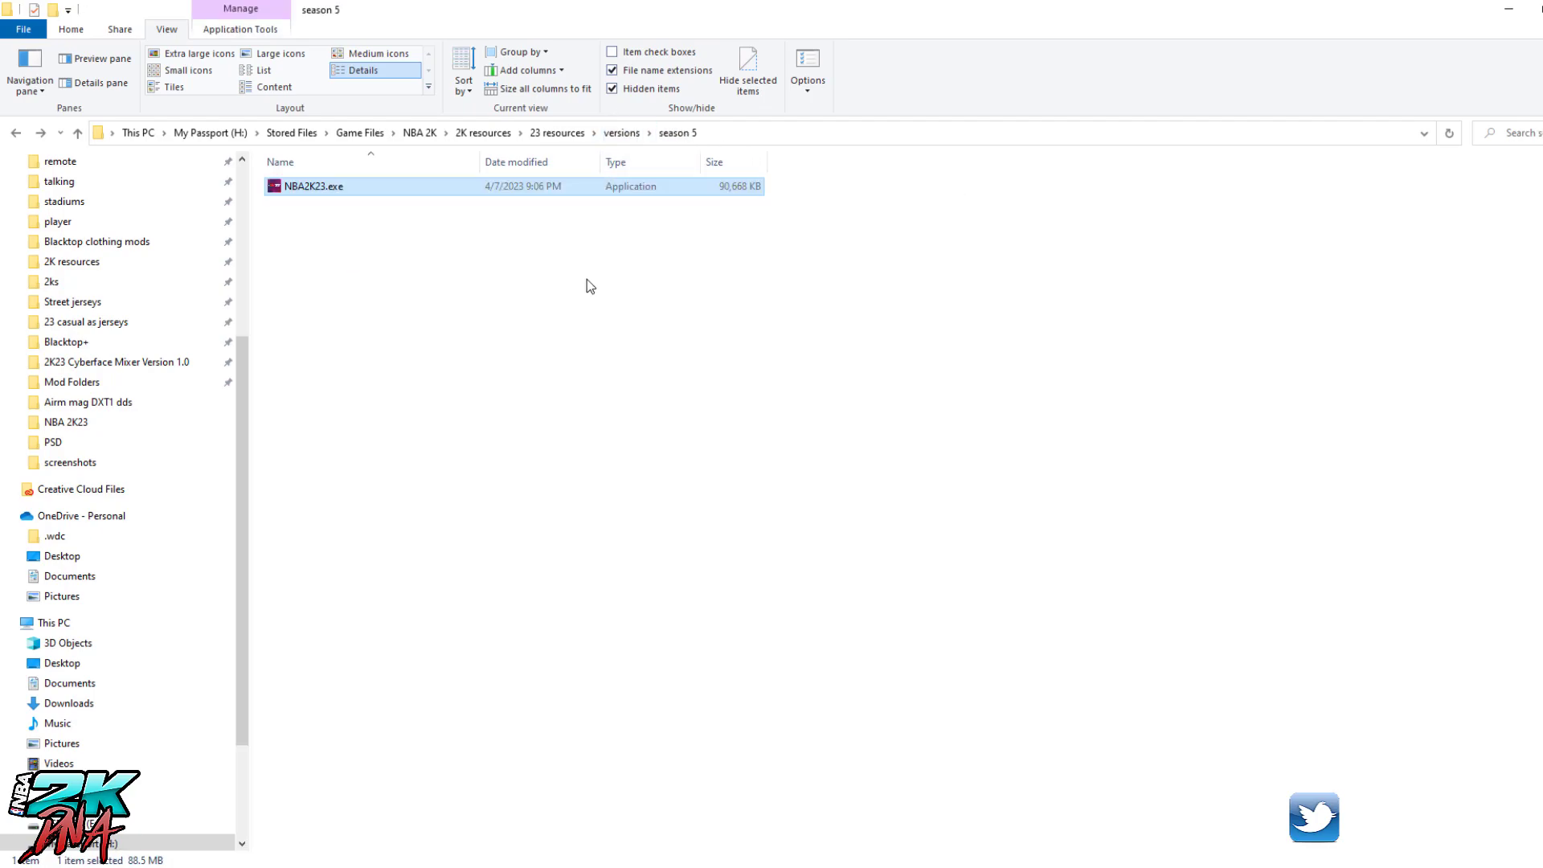
right_click(321, 190)
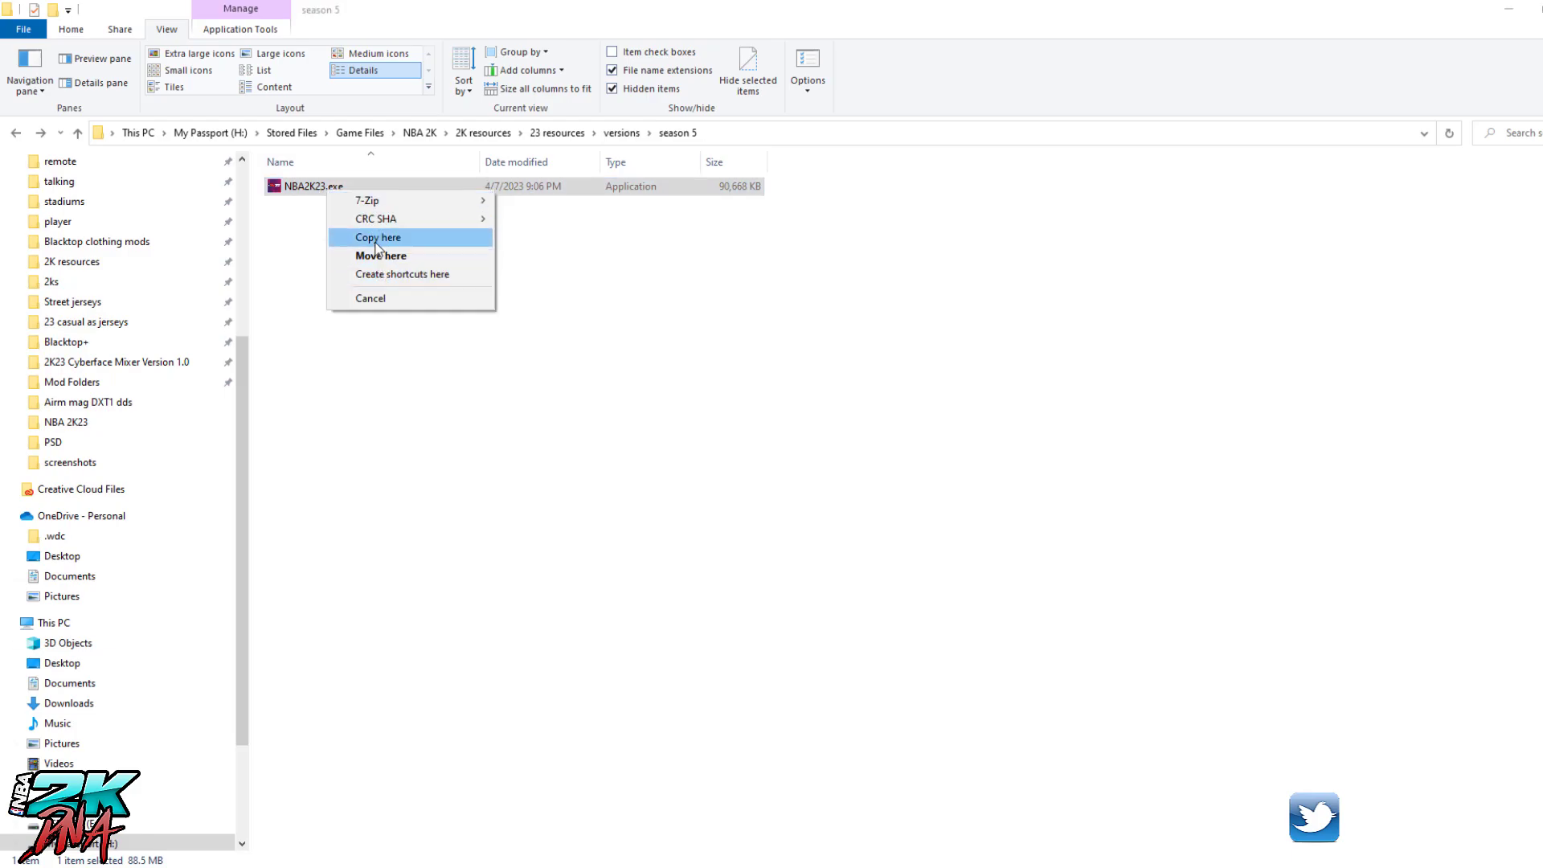
click(326, 221)
scroll(103, 268, up, 5)
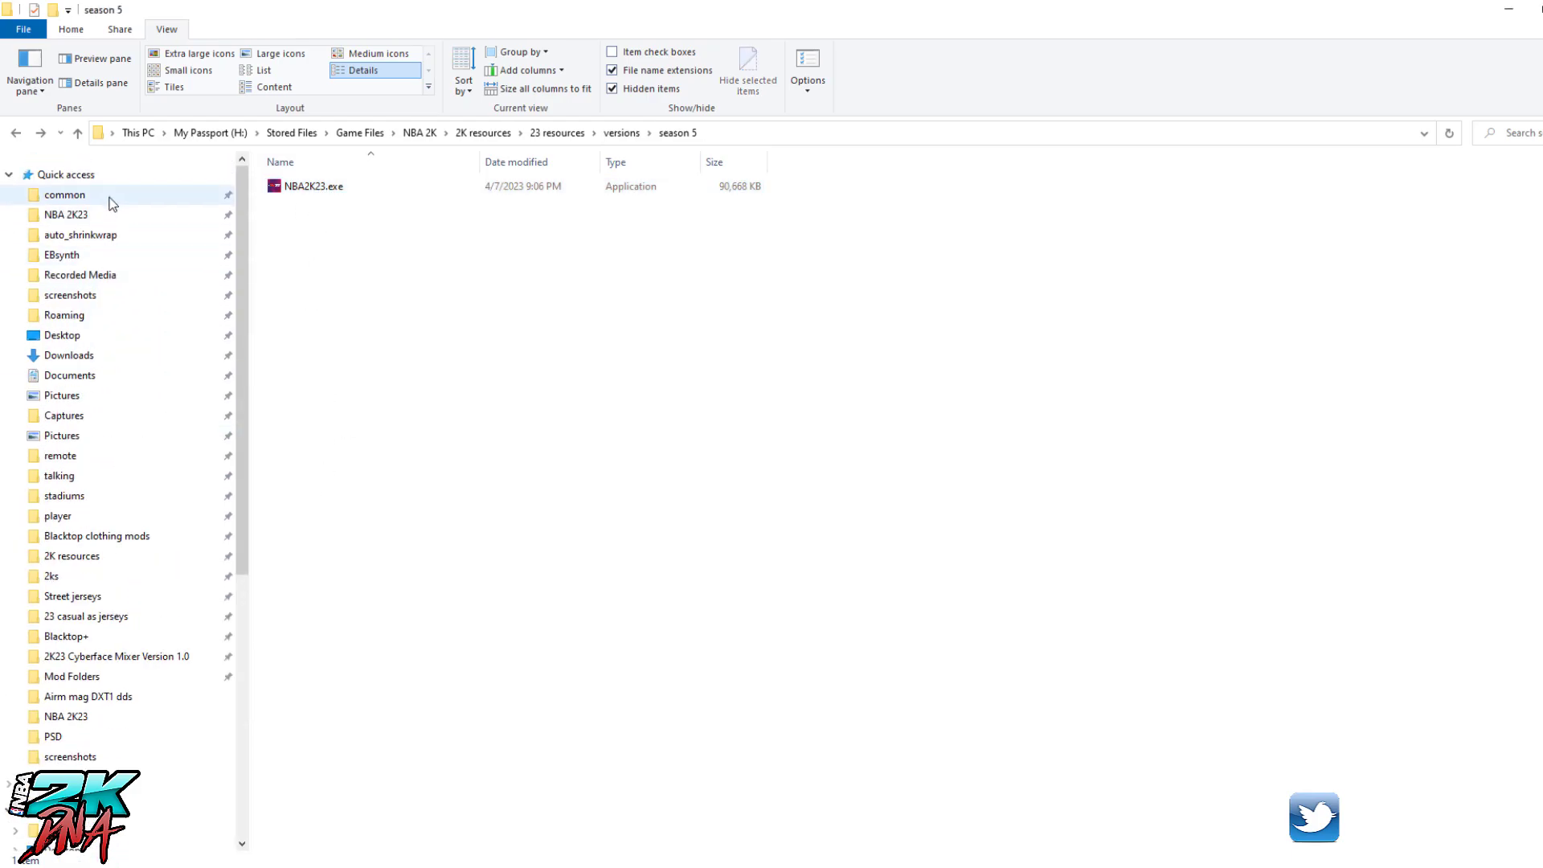
click(88, 213)
Step: Paste the season 5 NBA2K23.exe into the game folder, replacing the 117 MB file with the 90,668 KB one
scroll(557, 569, down, 20)
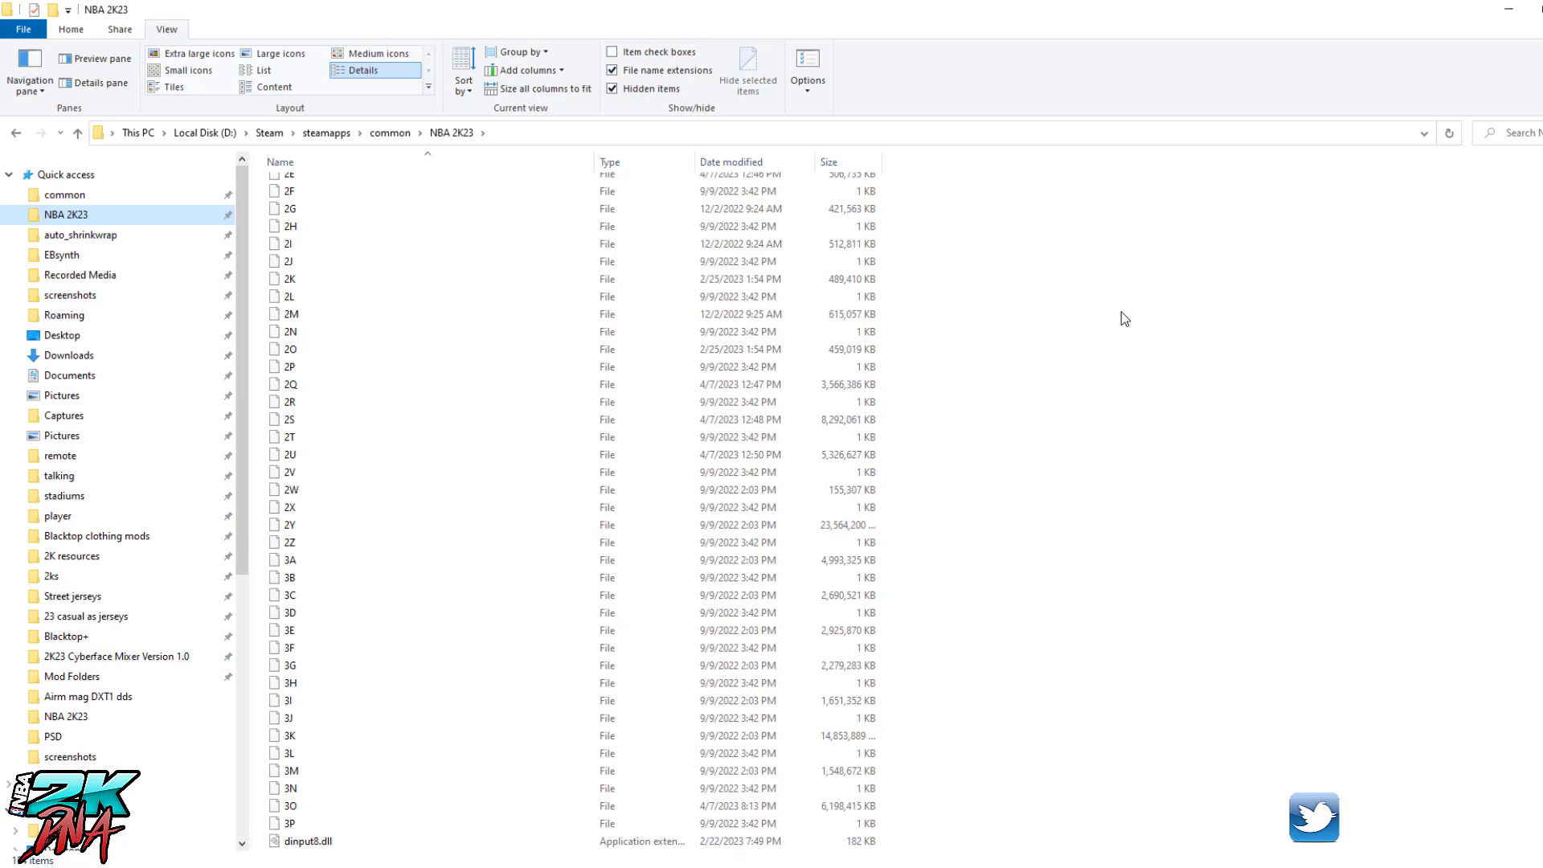
right_click(961, 469)
click(1002, 586)
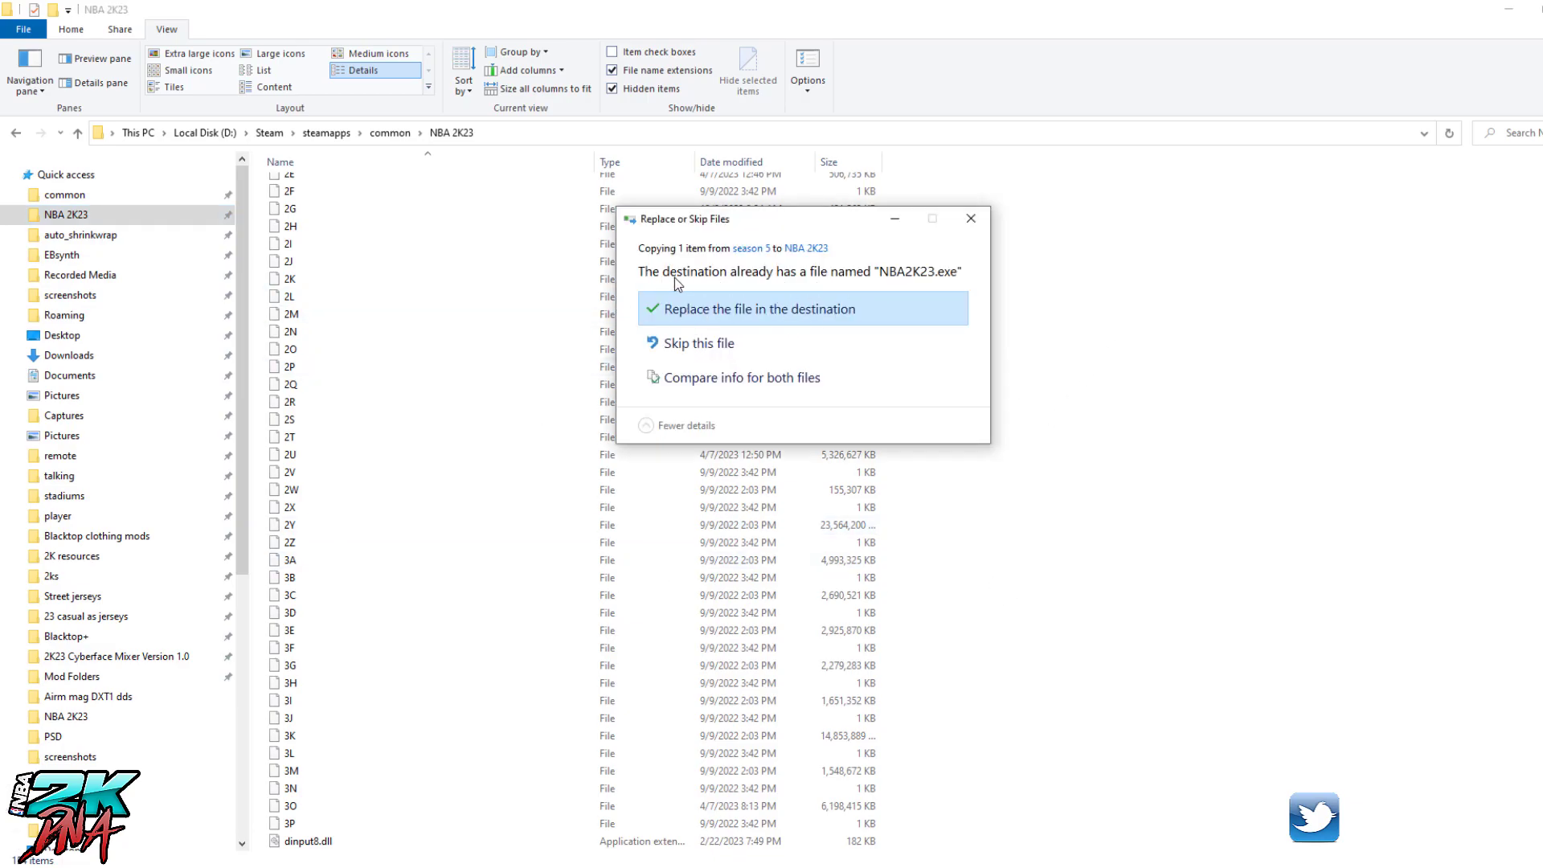
click(777, 312)
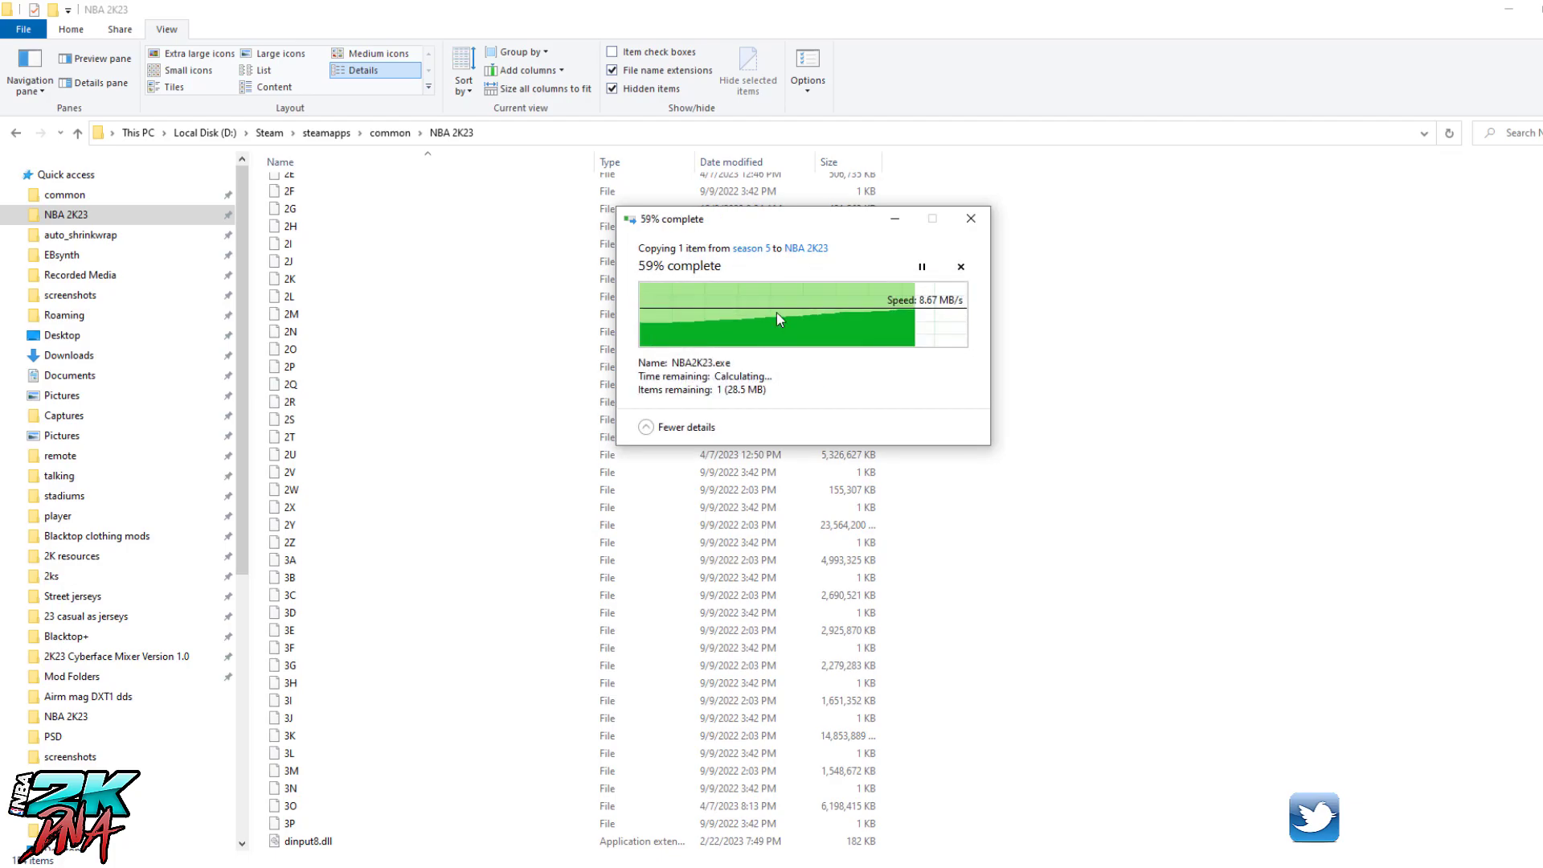
scroll(730, 547, down, 6)
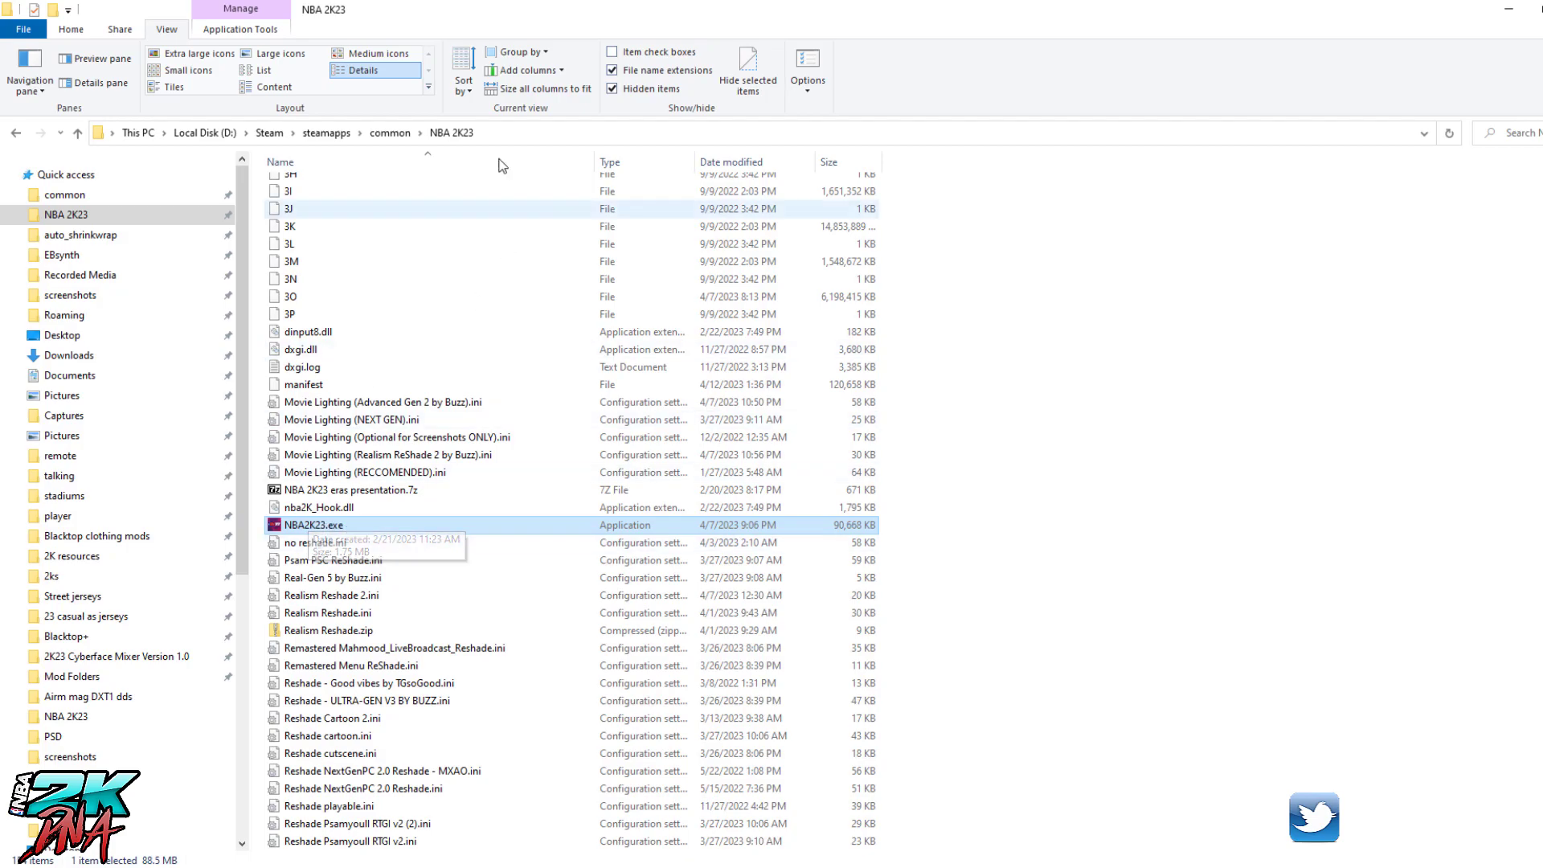
click(612, 71)
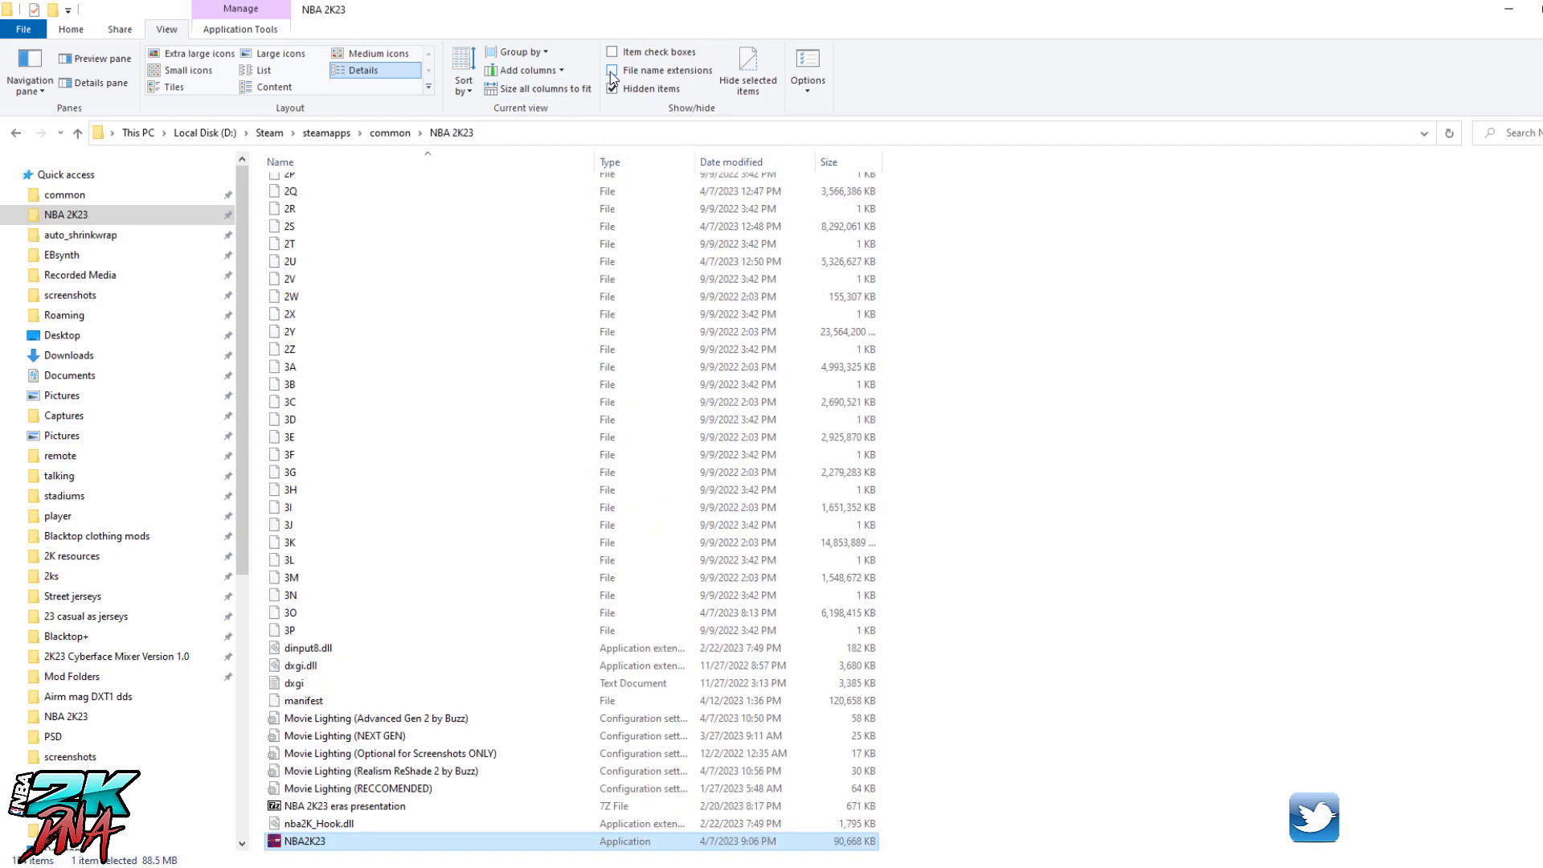
click(613, 71)
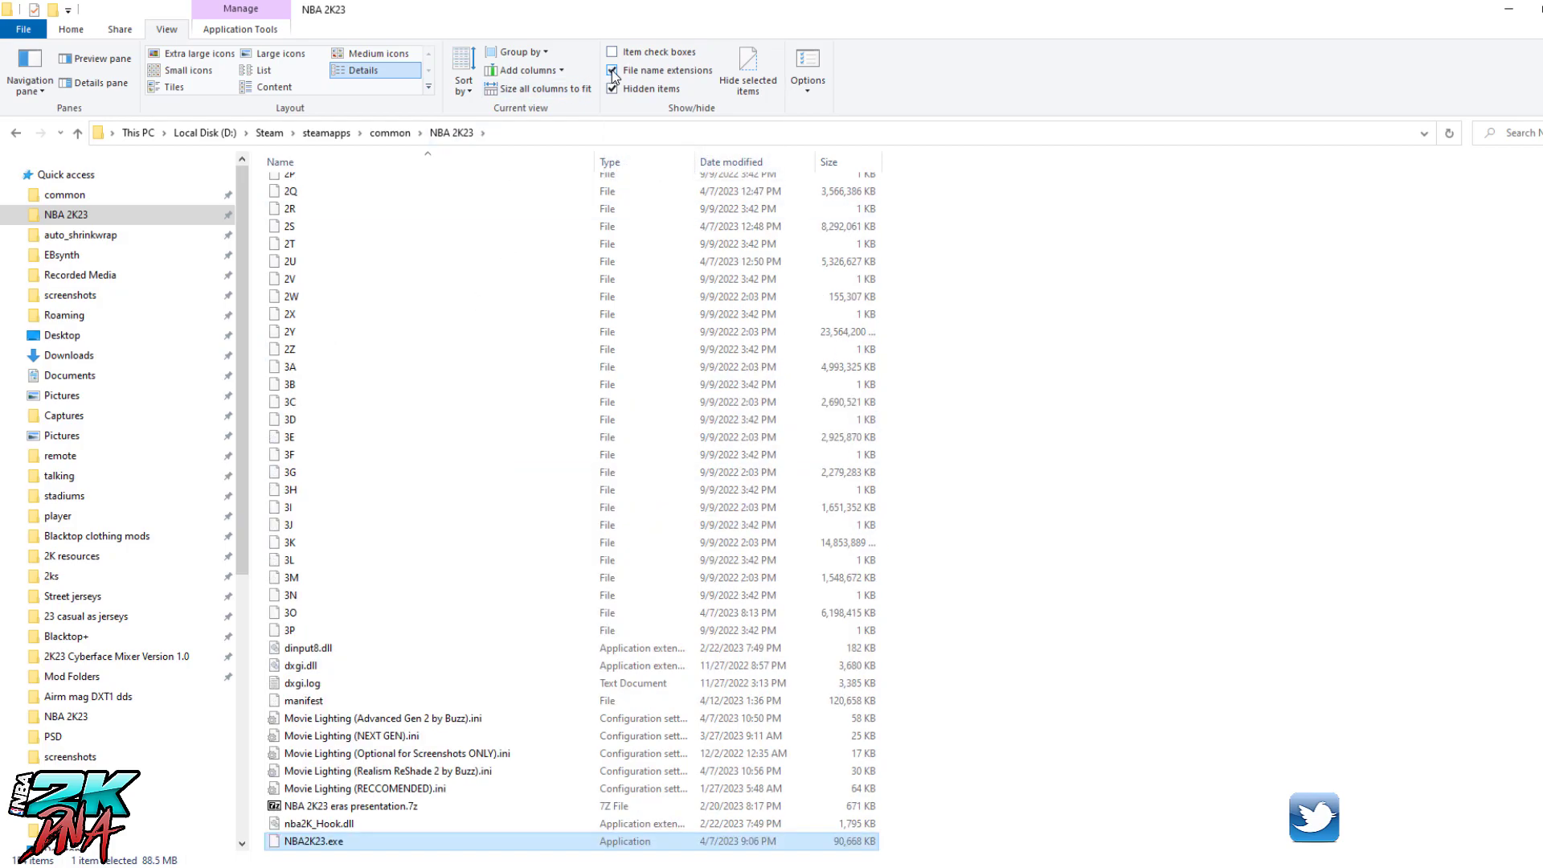
scroll(832, 500, down, 5)
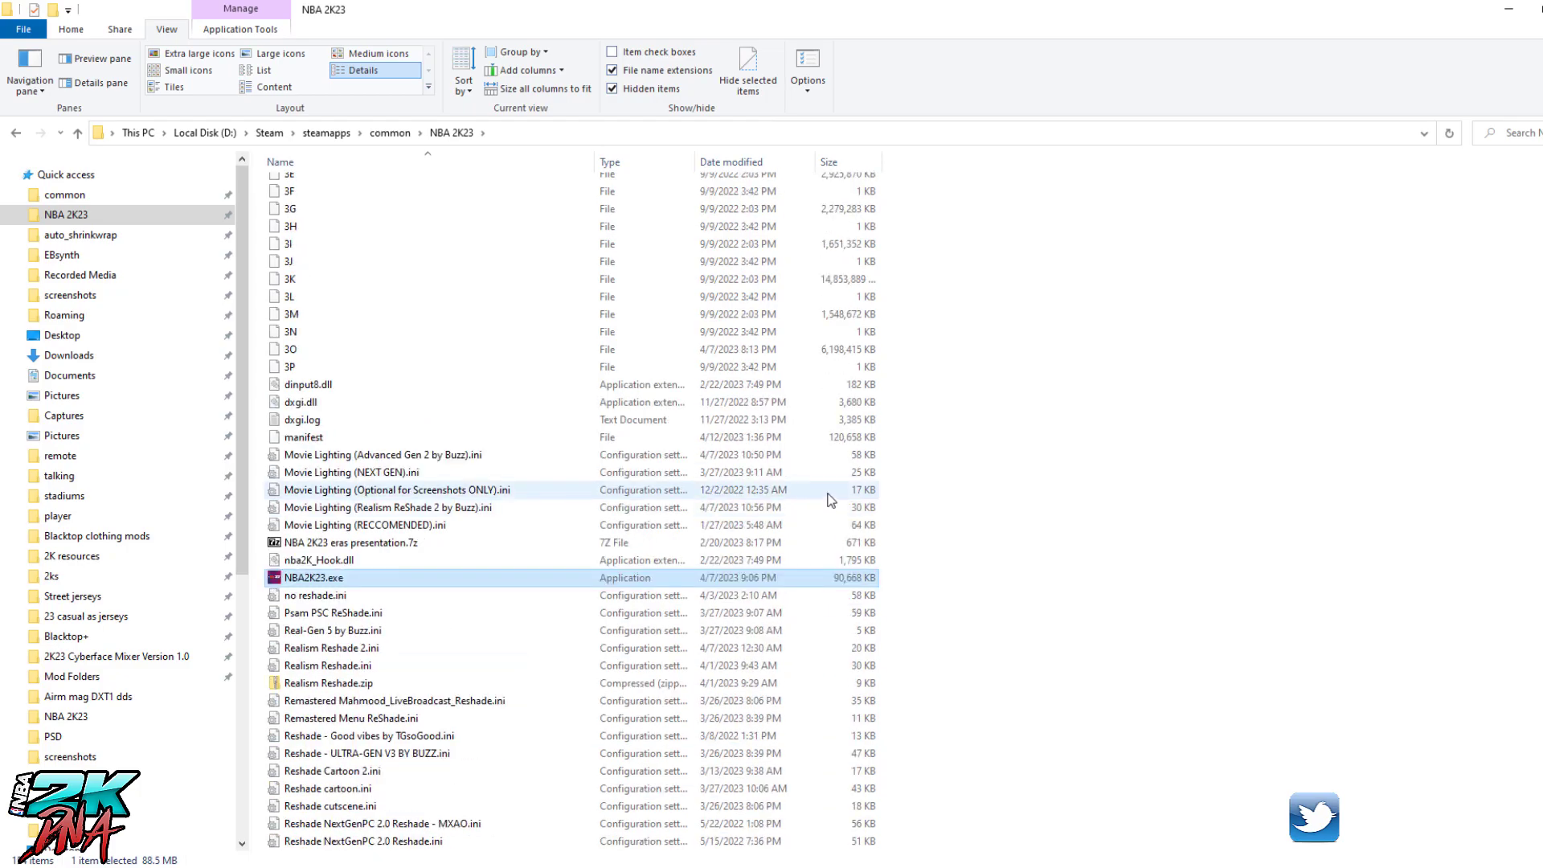